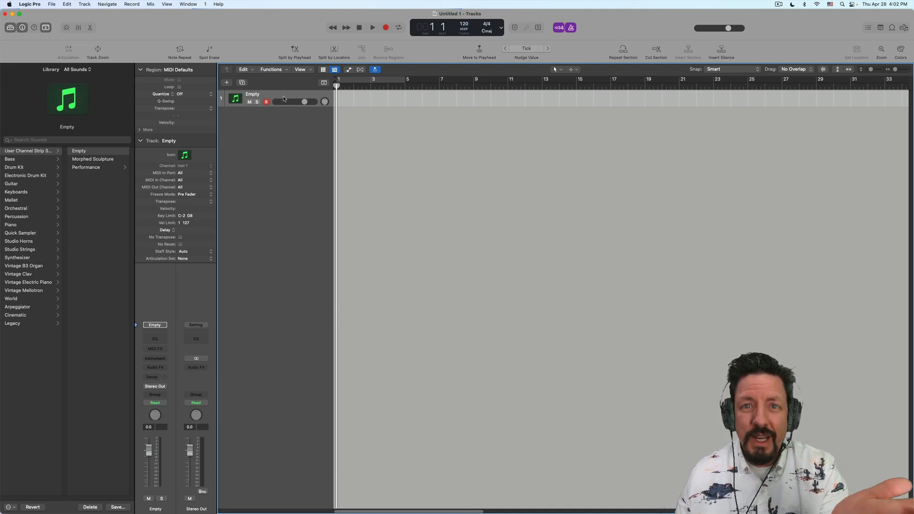
- Load the Roland TR-808 patch from the Electronic Drum Kit category onto the empty track
click(28, 176)
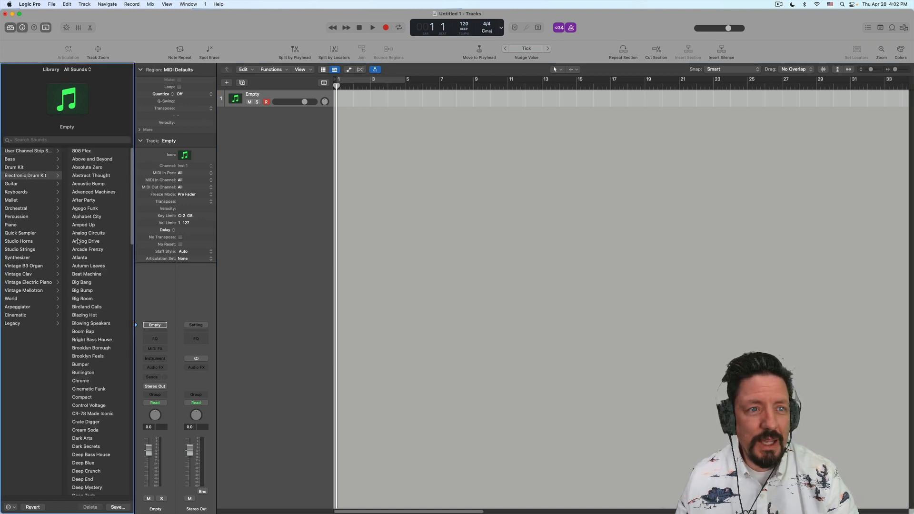
scroll(79, 241, down, 15)
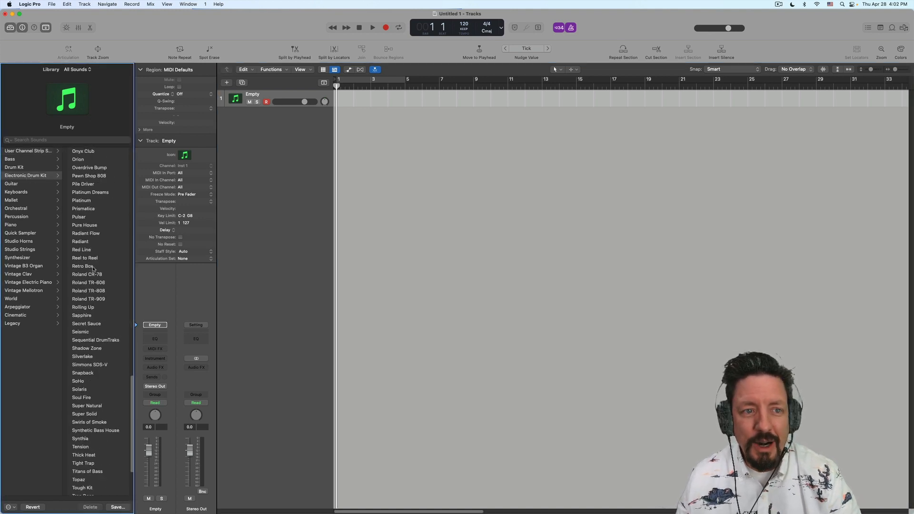
click(94, 291)
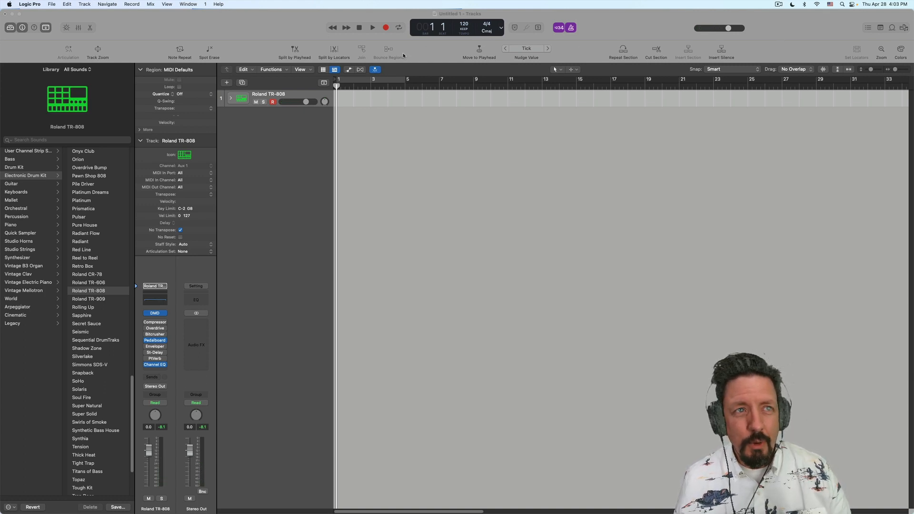
- Set overlapping MIDI track recordings to Merge when Cycle is on in the Recording preferences
click(37, 5)
mouse_move(32, 27)
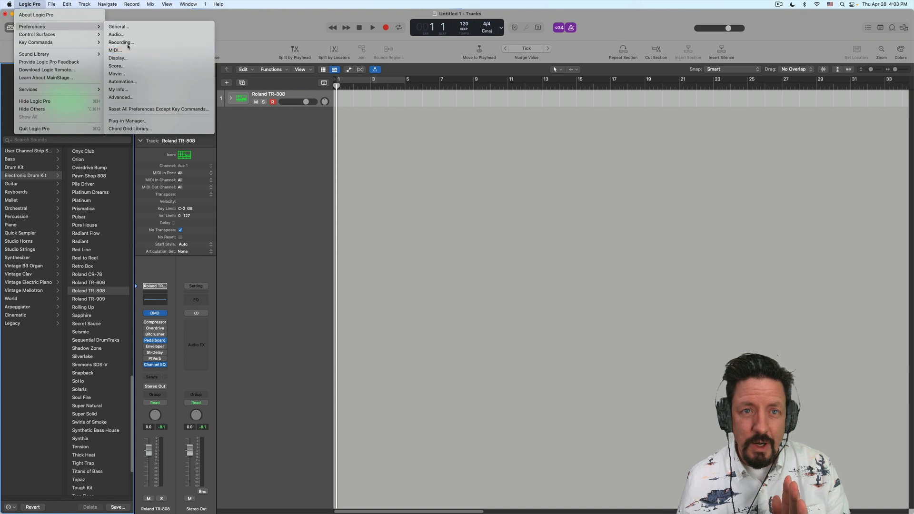
click(121, 42)
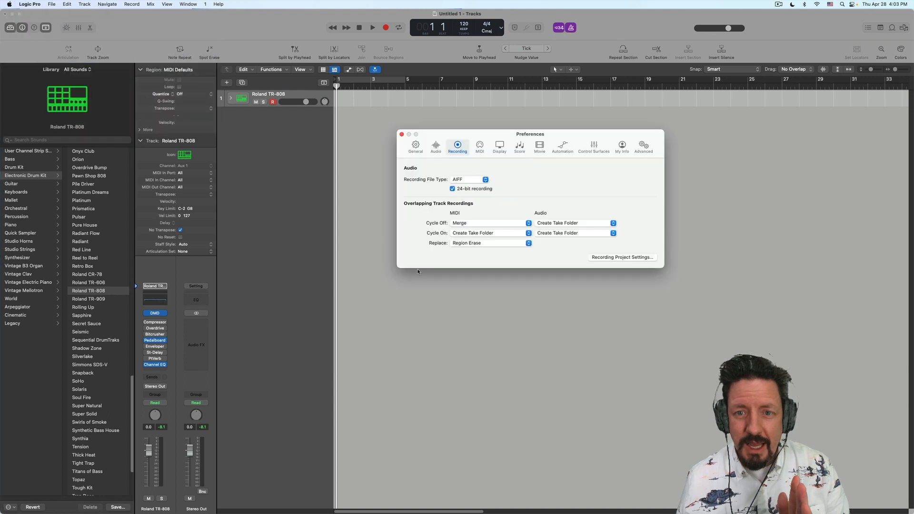
click(465, 234)
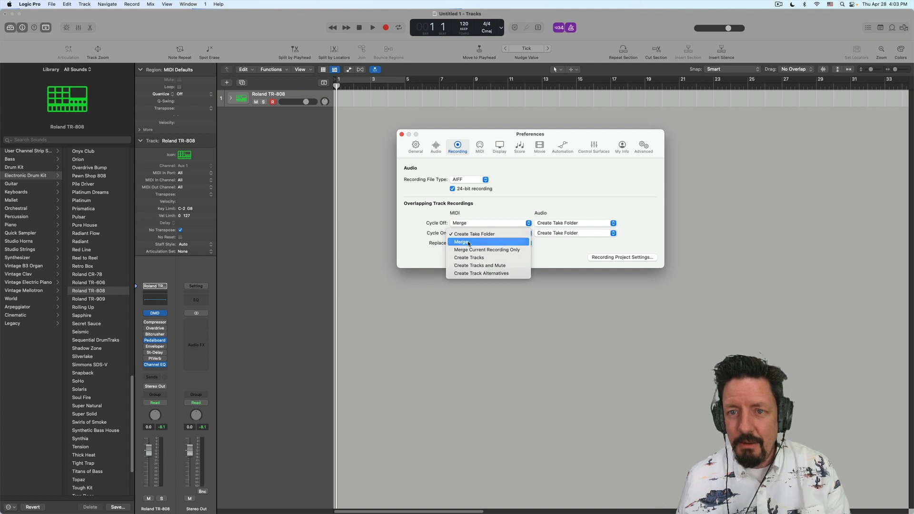
click(469, 242)
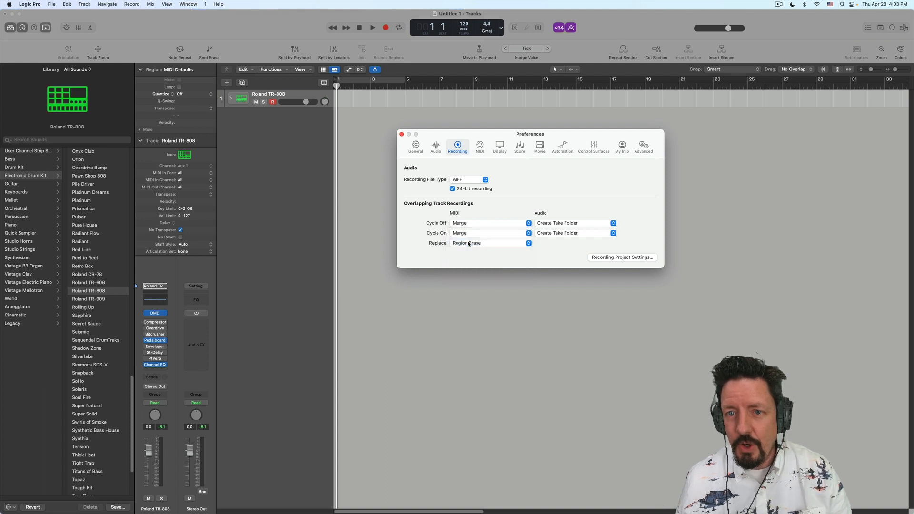
click(402, 135)
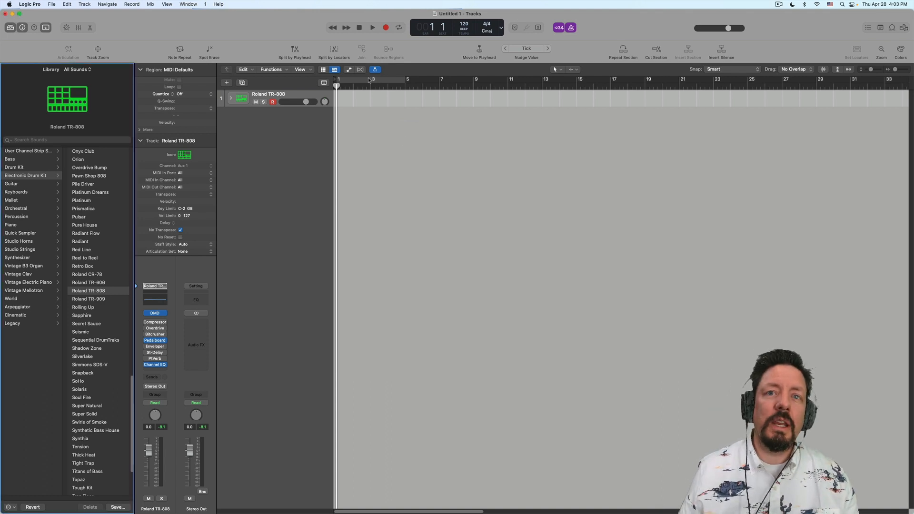
- Enable cycling over bars 1 to 5 and record a layered drum pattern on the Roland TR-808 track
click(369, 80)
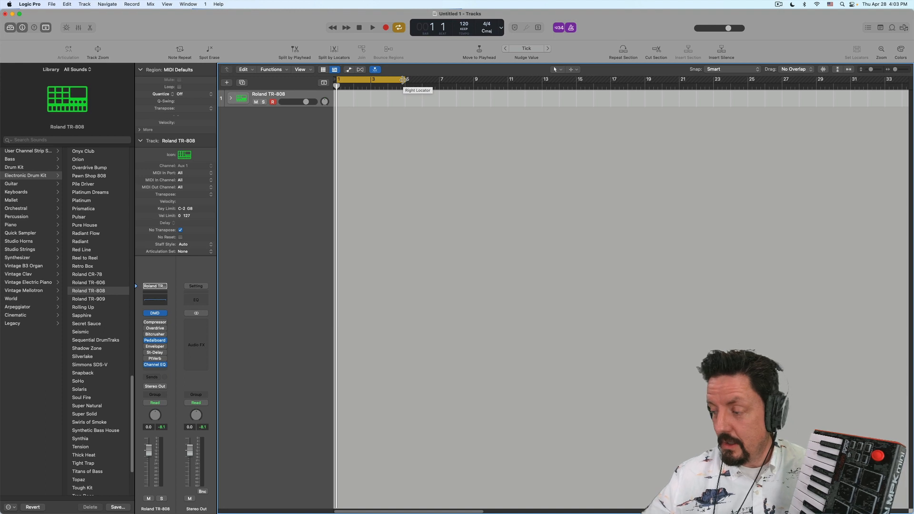
key(r)
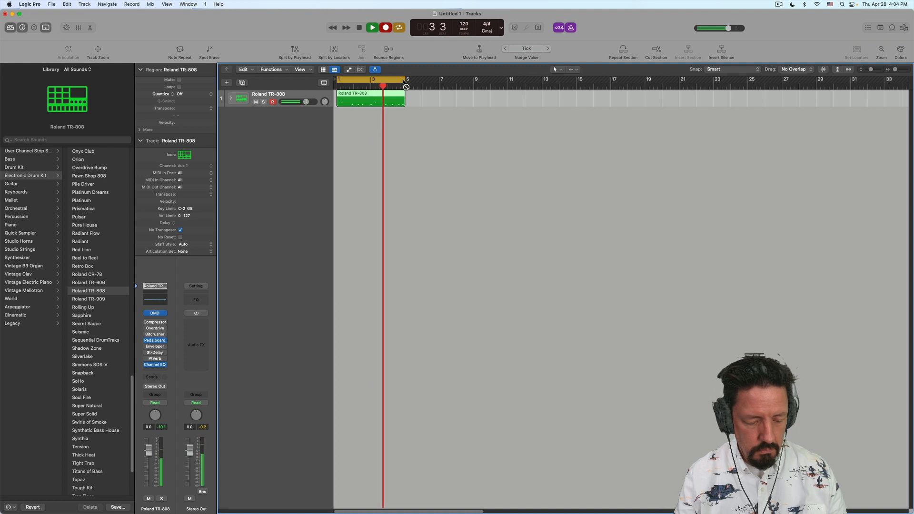
key(space)
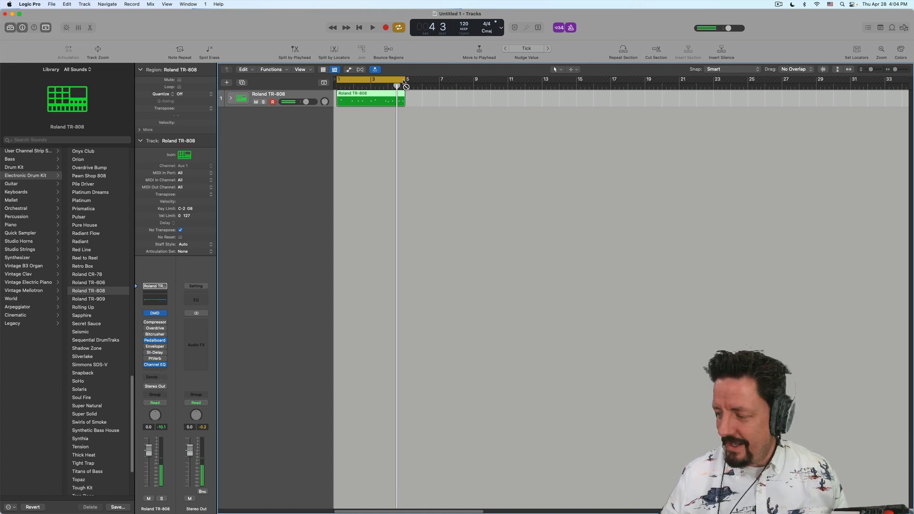
key(space)
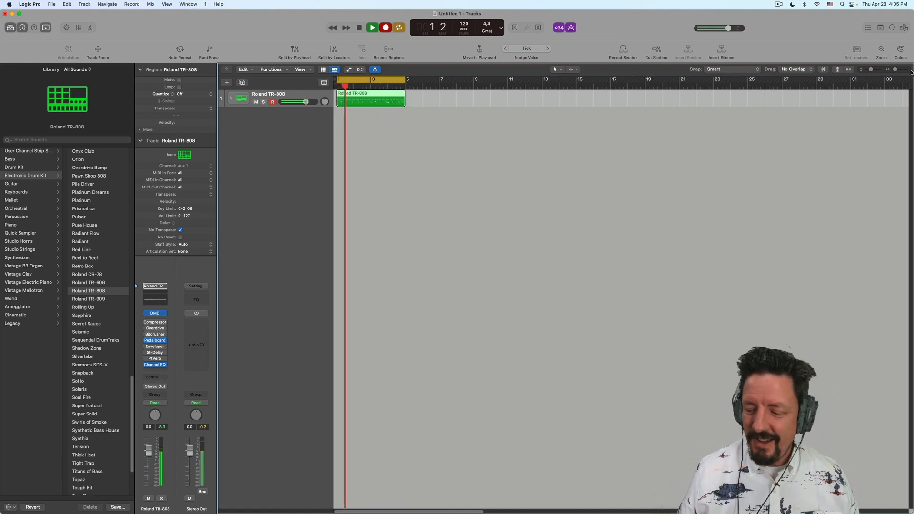
key(space)
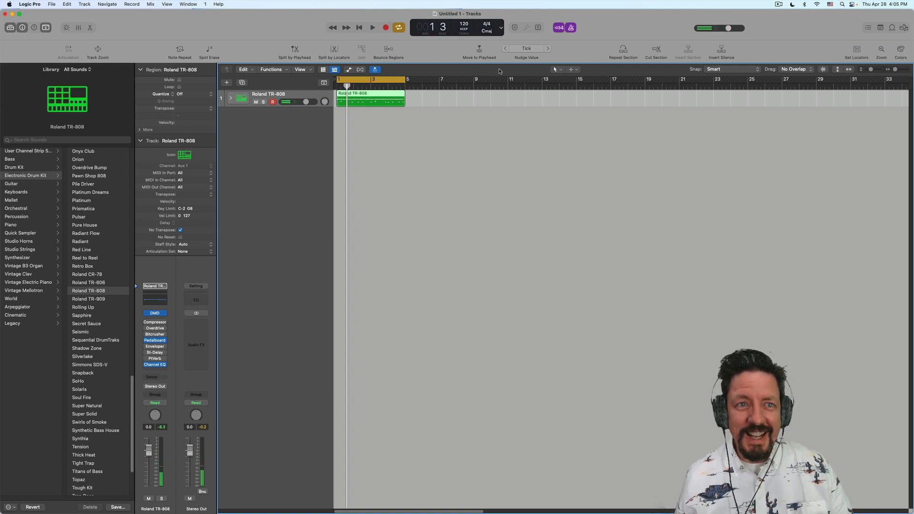
- Quantize the Roland TR-808 region to 1/16 Note and start playback
click(205, 94)
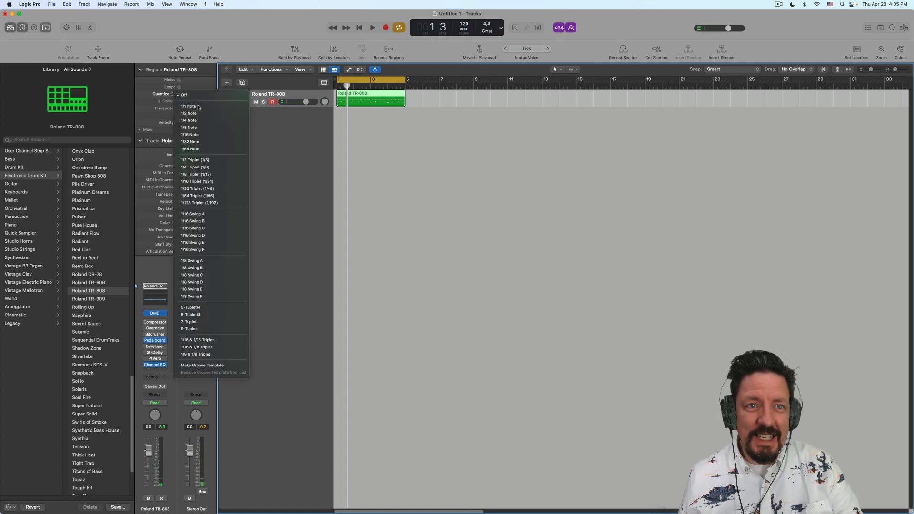
click(196, 133)
key(space)
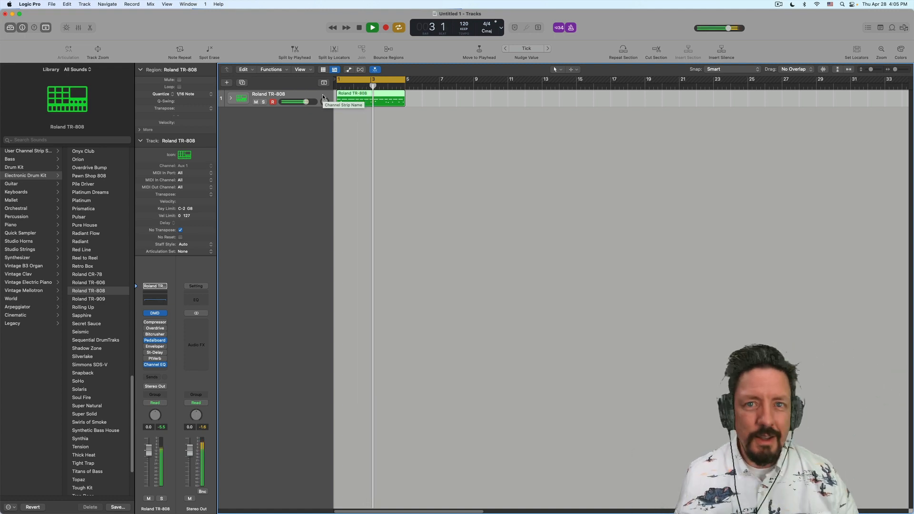
- Add an empty software instrument track below the drums and enable patch merging in the Library
double_click(276, 122)
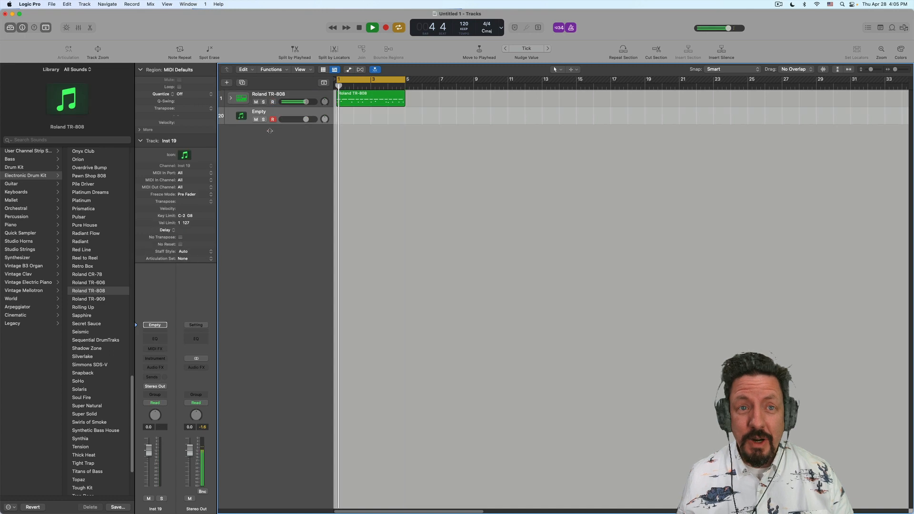
click(159, 349)
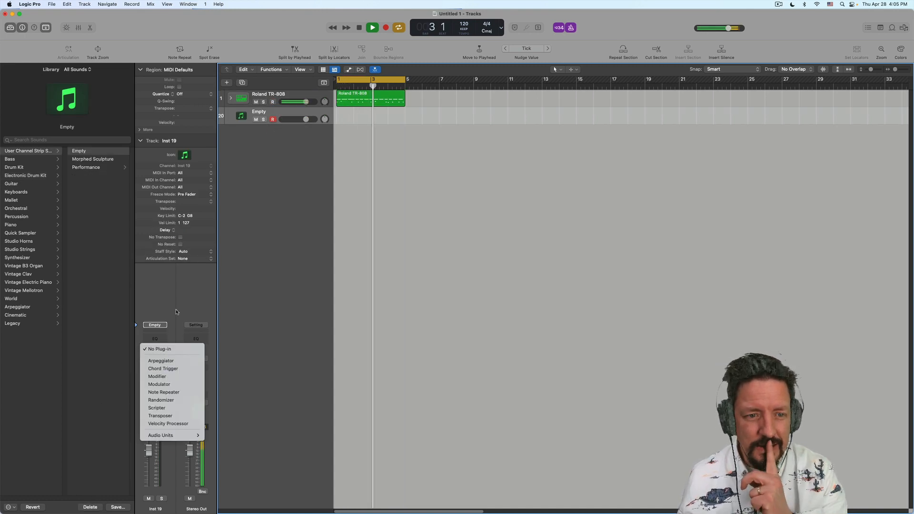
click(160, 312)
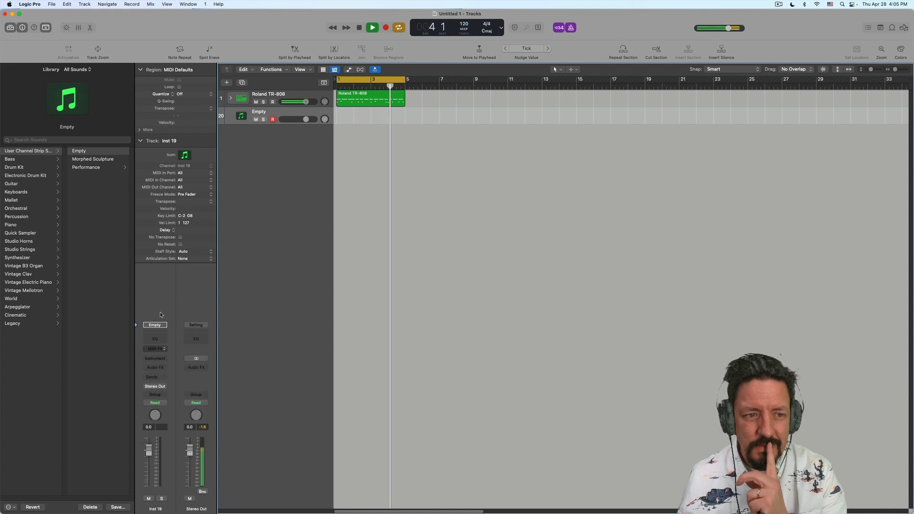
click(15, 509)
click(38, 497)
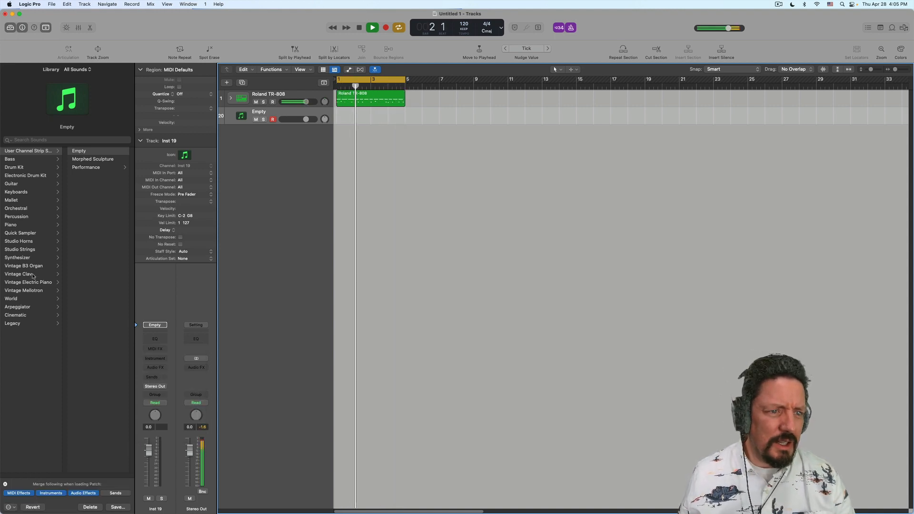
- Load the stereo Vintage Electric Piano as the new track's instrument
click(157, 359)
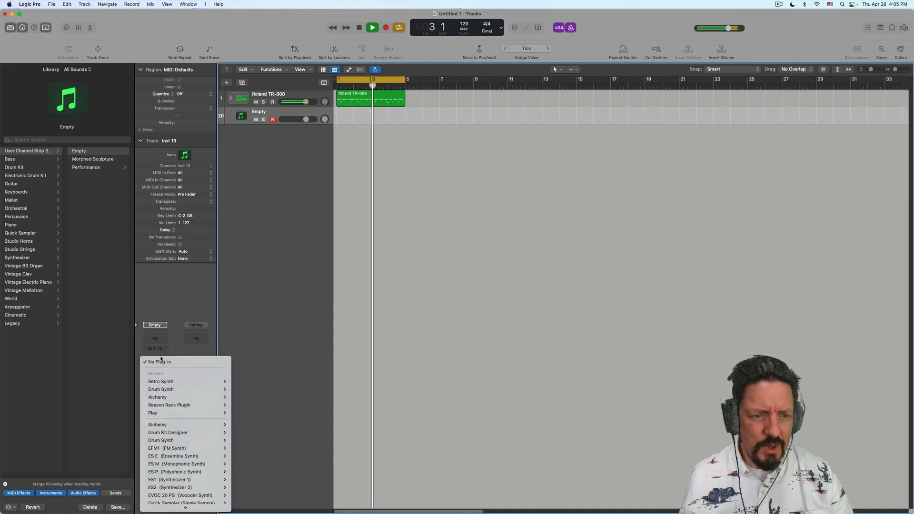
mouse_move(179, 510)
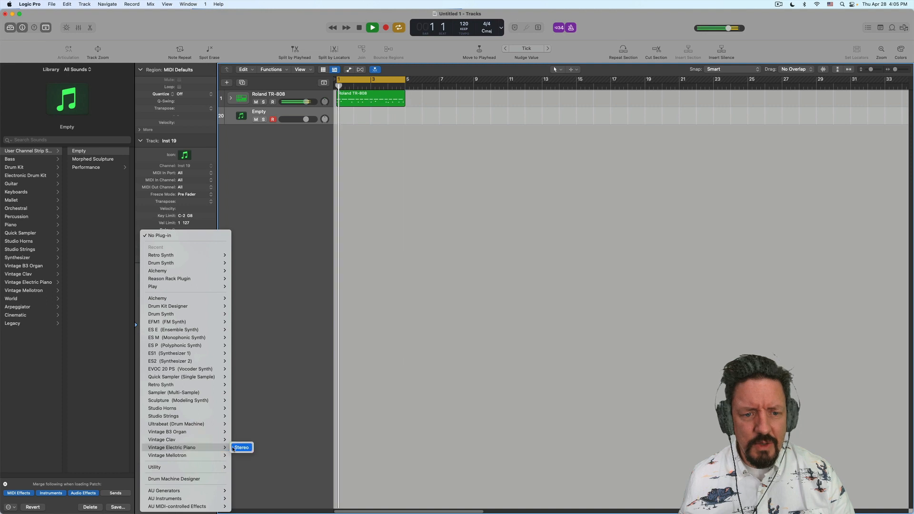
click(234, 448)
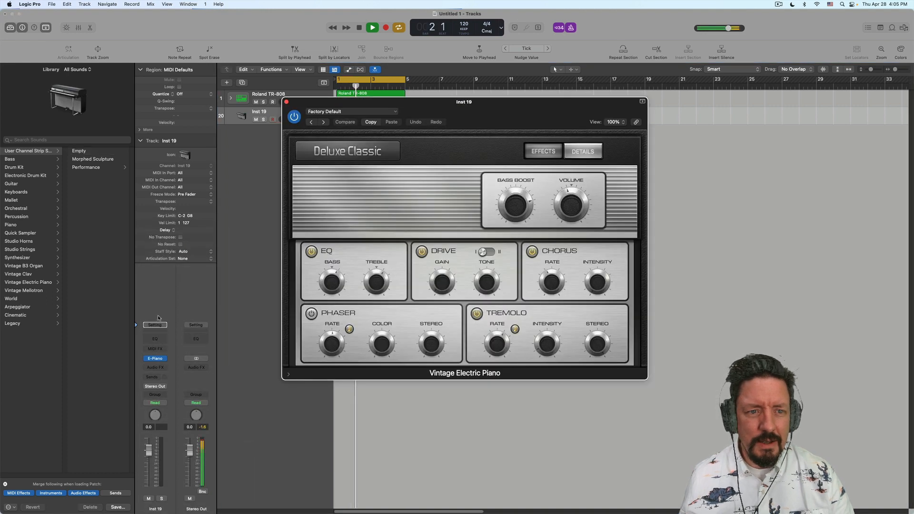
- Insert the Chord Trigger MIDI effect on the electric piano track and load the Multi keyboard voicing Pop Left Hand
click(155, 349)
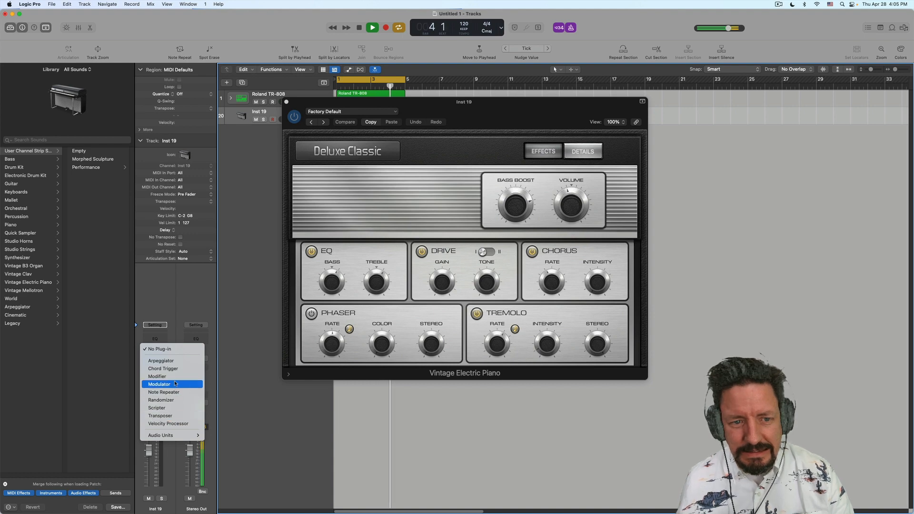
click(178, 369)
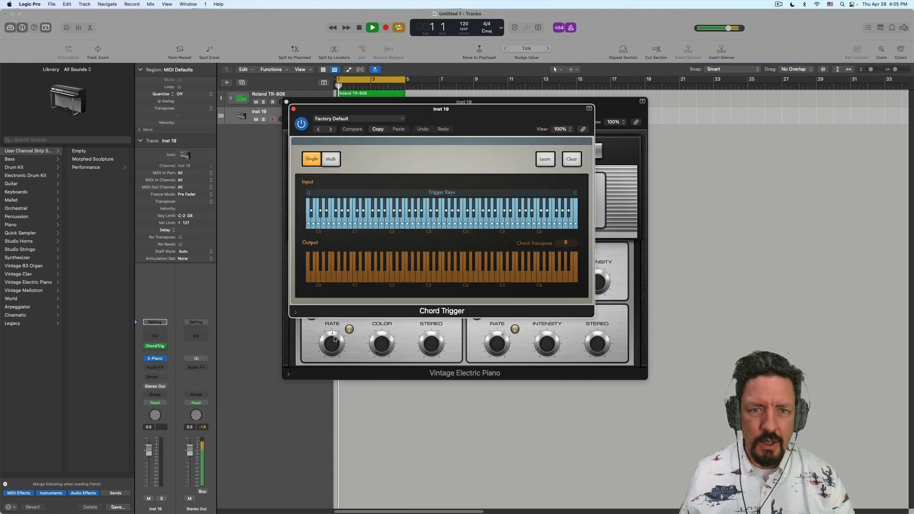
click(340, 120)
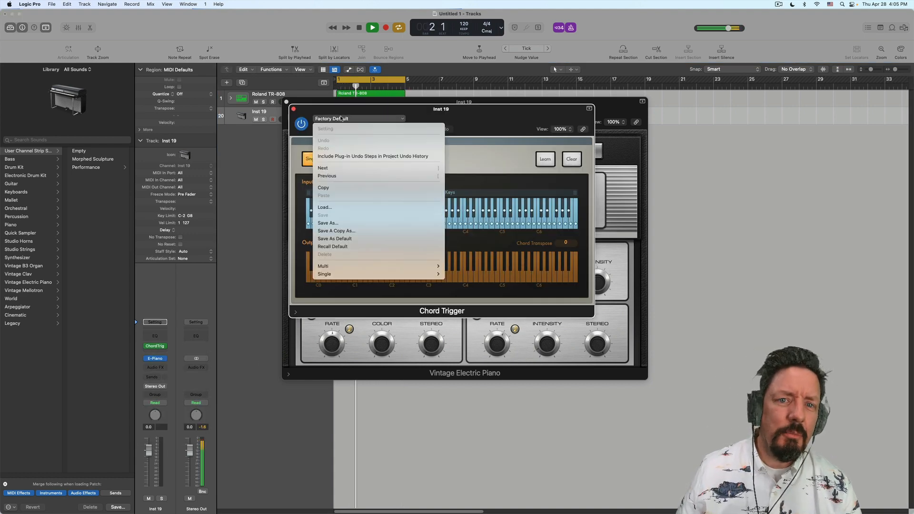
mouse_move(413, 267)
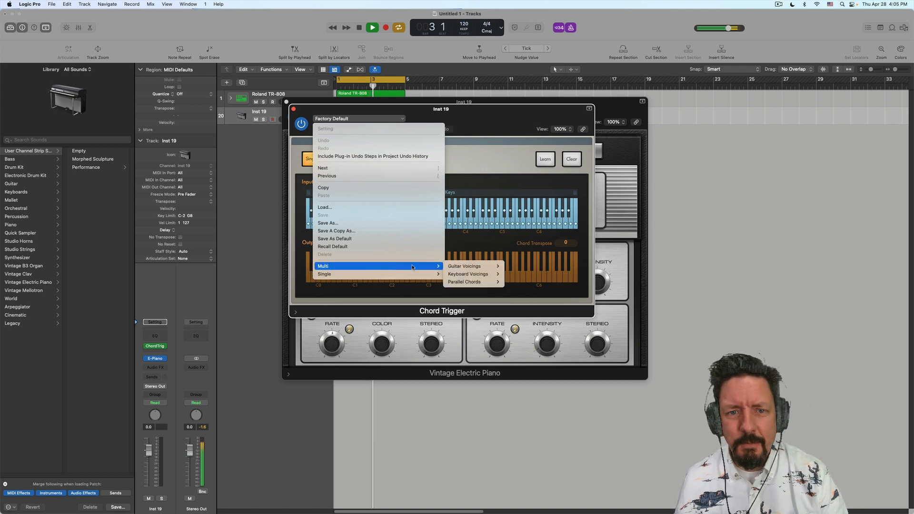
mouse_move(472, 274)
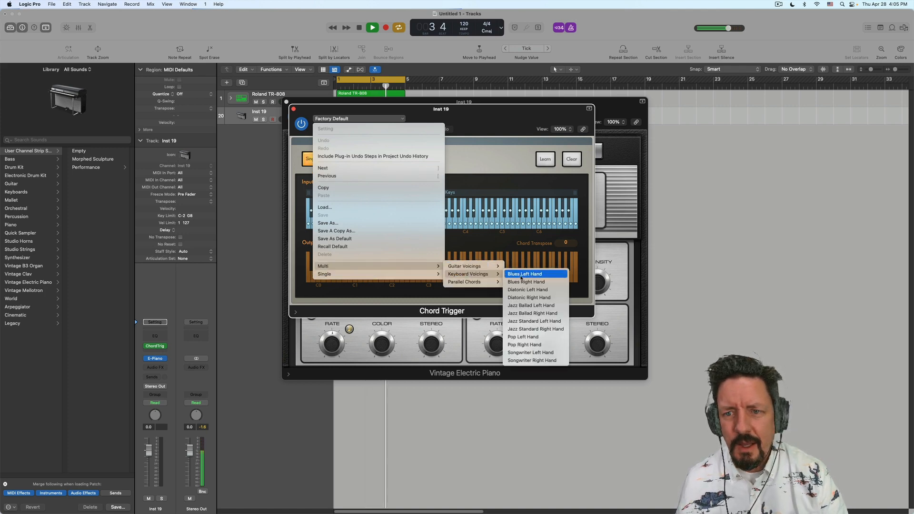
click(537, 337)
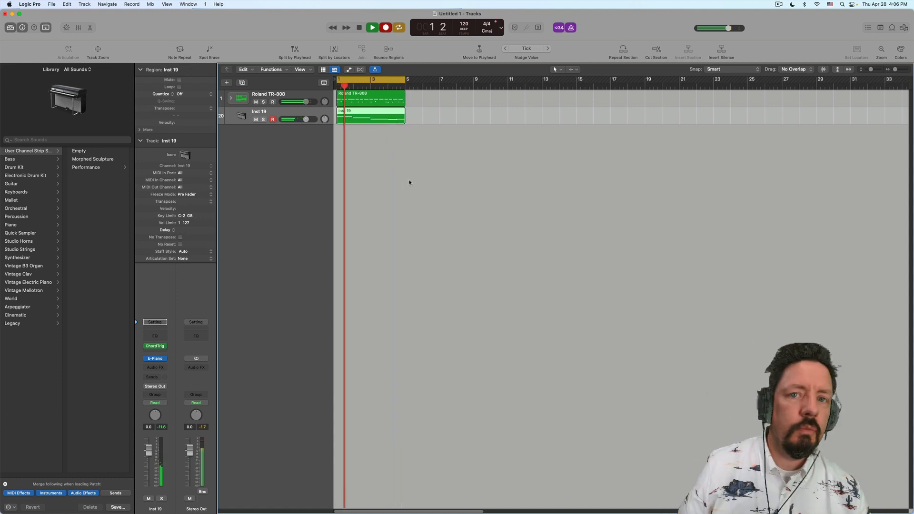
- End recording of the electric piano chords and quantize their region to 1/4 Note
key(space)
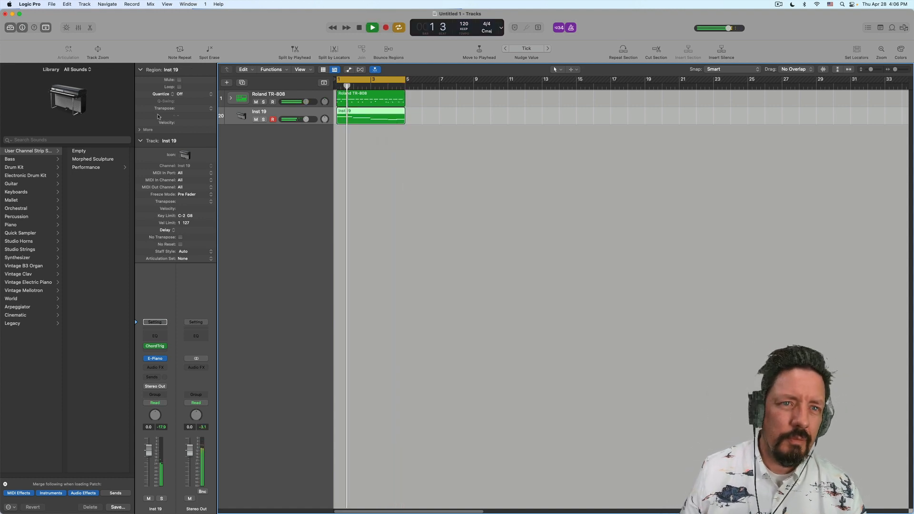
click(178, 95)
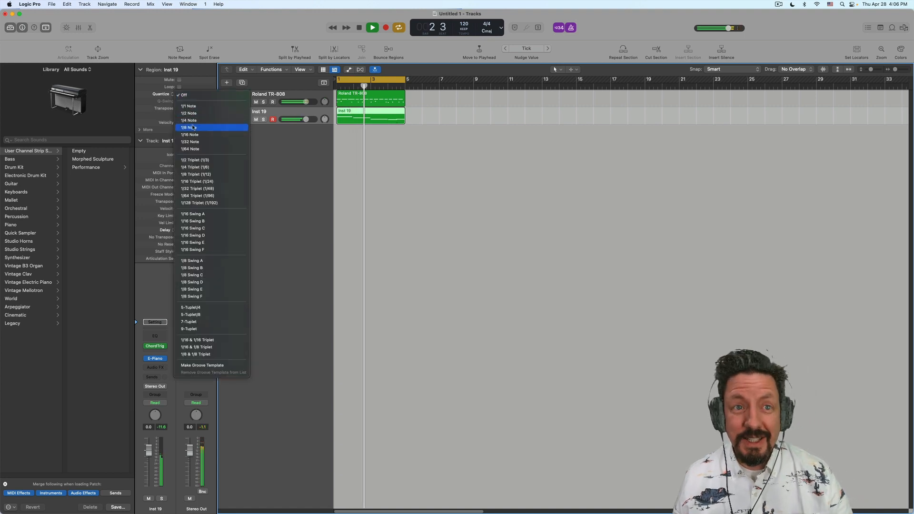
click(195, 121)
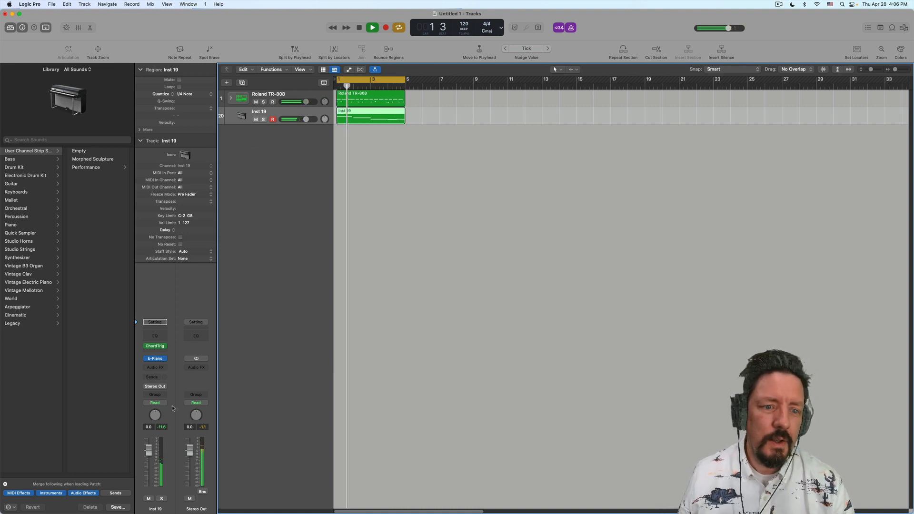
- Switch the electric piano track's pan control to Stereo Pan and set it to about -20
right_click(158, 415)
click(166, 426)
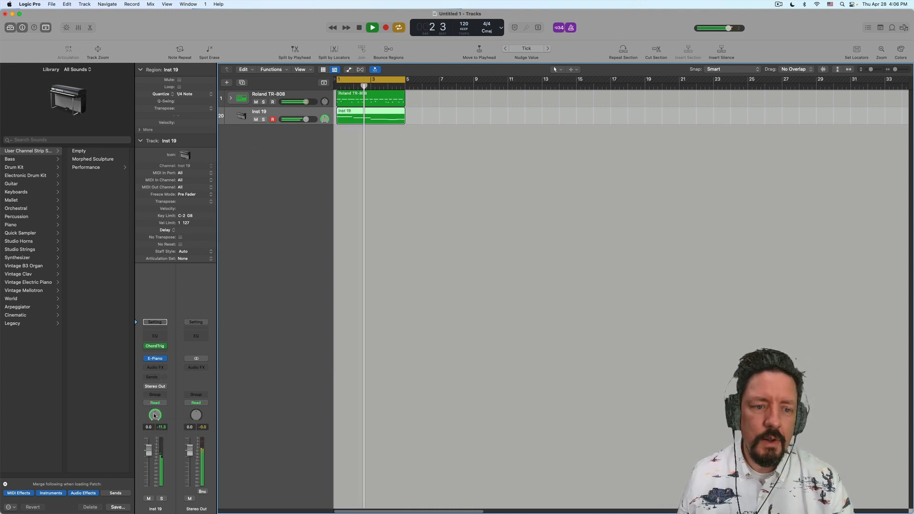
drag(156, 415, 156, 425)
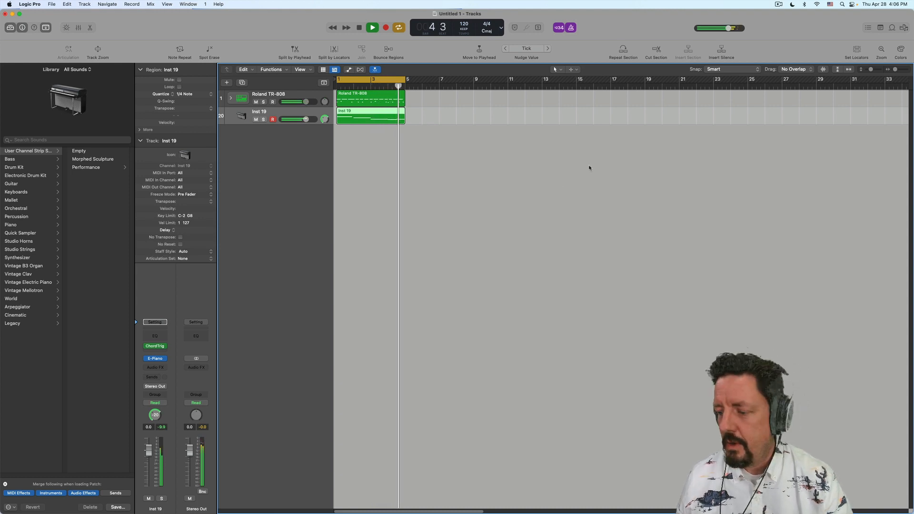
- Open the Apple Loops browser and filter it to Elec Guitar instrument loops
key(o)
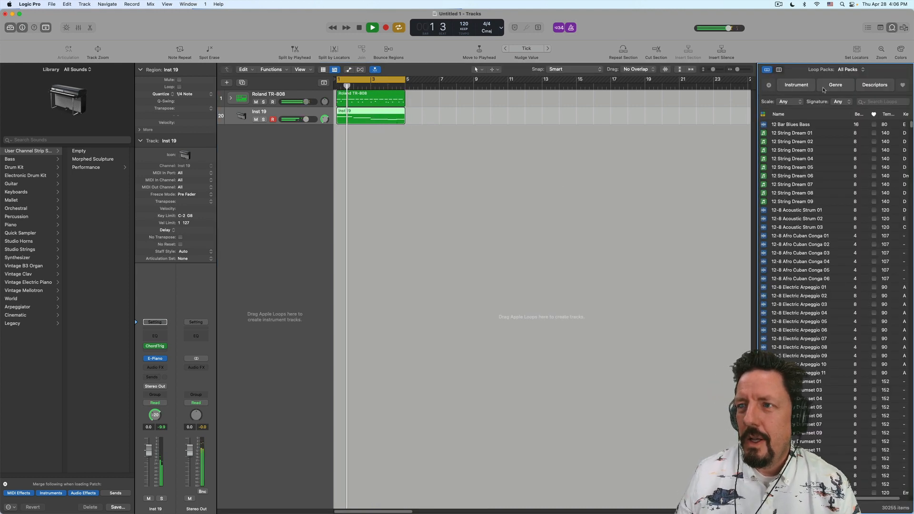
click(792, 89)
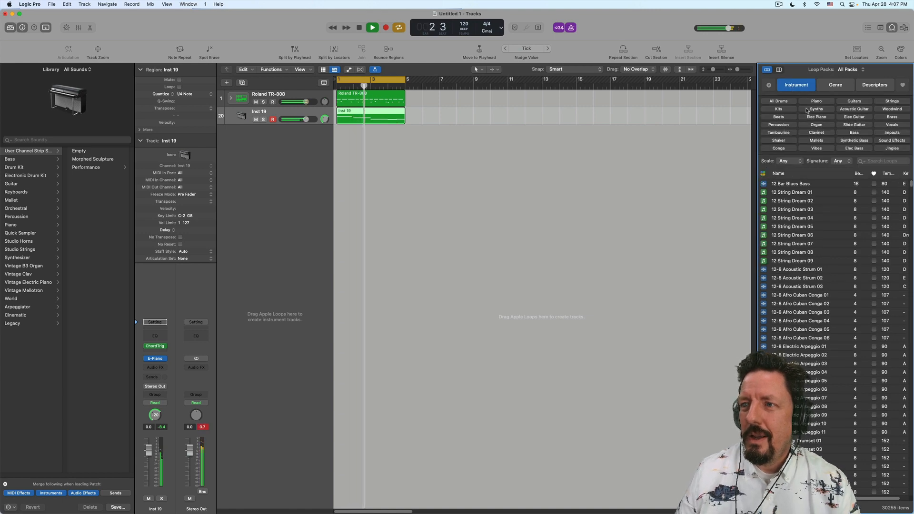
click(843, 118)
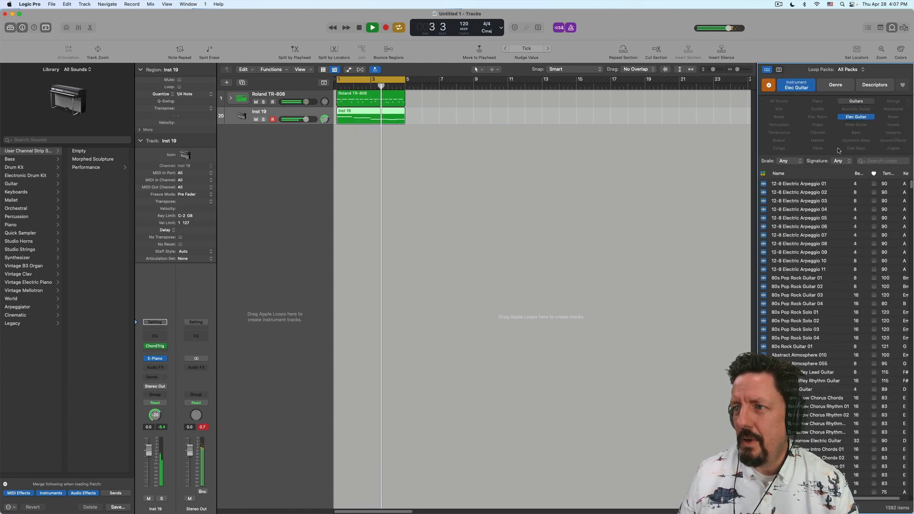
- Browse the electric guitar loops and audition candidates such as Good Vibes Electric Guitar 02, Jamaican Egret Guitar 05 and Jamaican Jaeger Guitar 01
scroll(798, 278, down, 15)
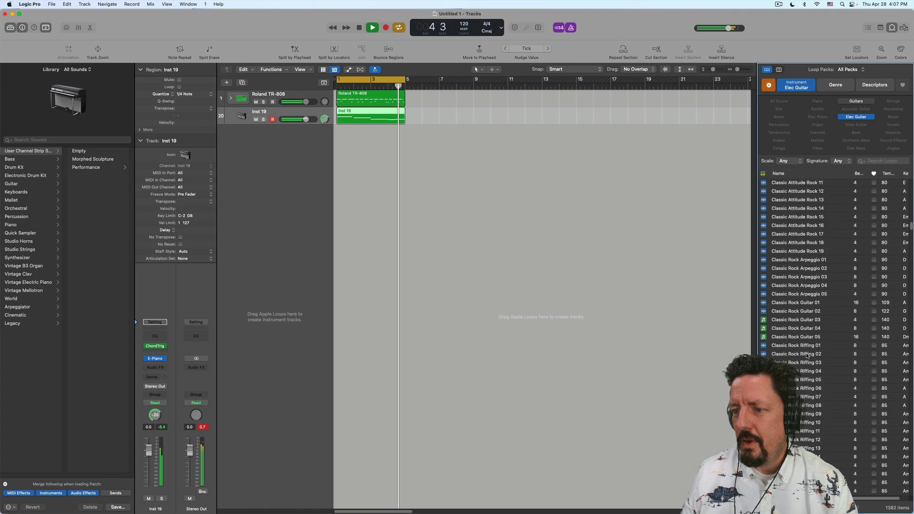
scroll(798, 278, down, 20)
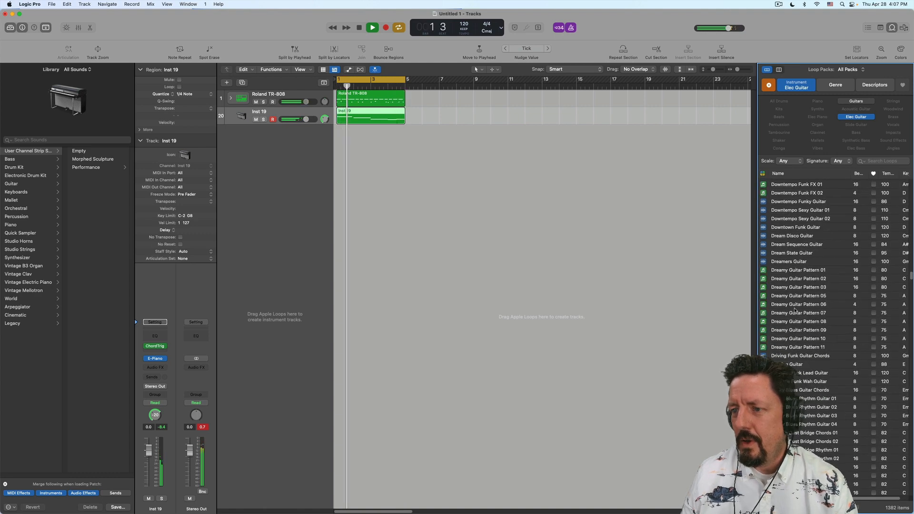
scroll(802, 360, down, 5)
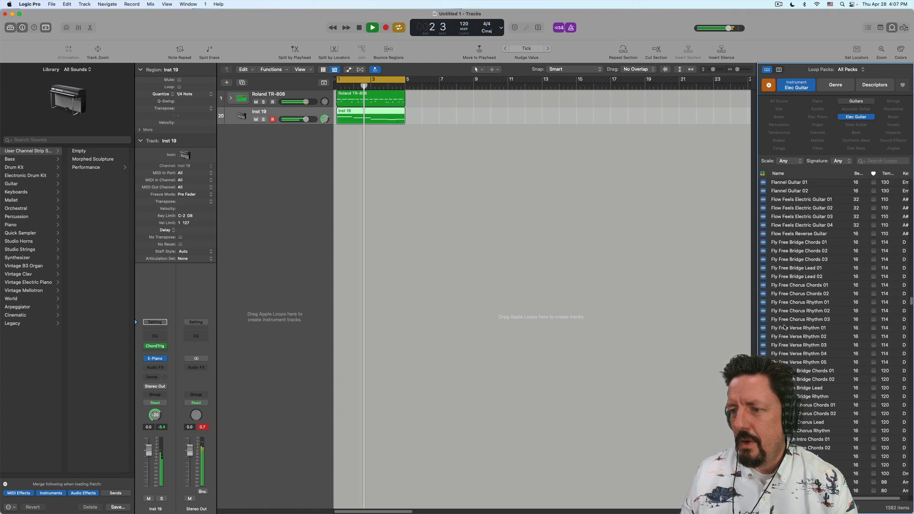
click(804, 329)
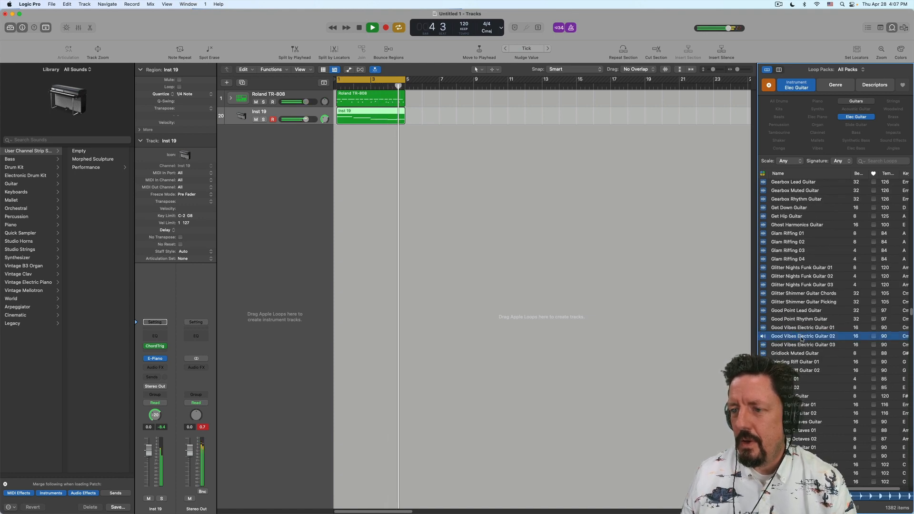
scroll(800, 345, down, 10)
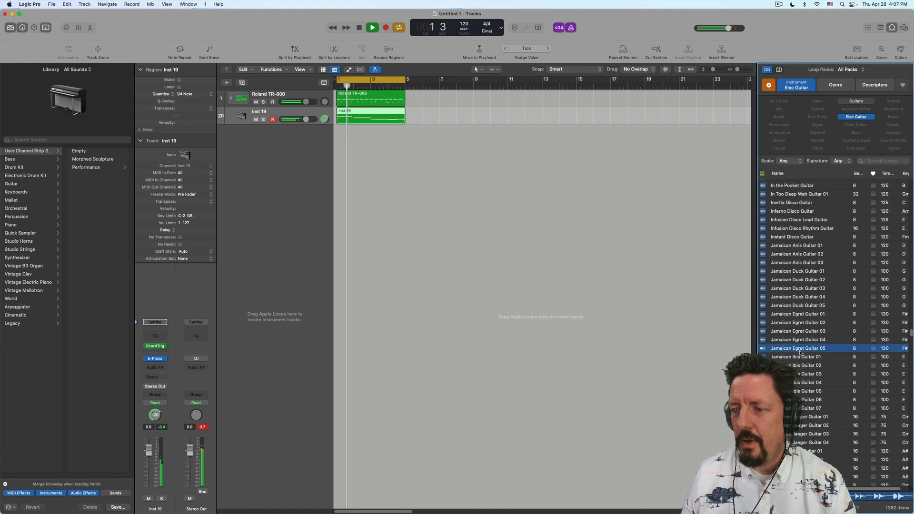
scroll(801, 362, down, 10)
scroll(799, 379, up, 10)
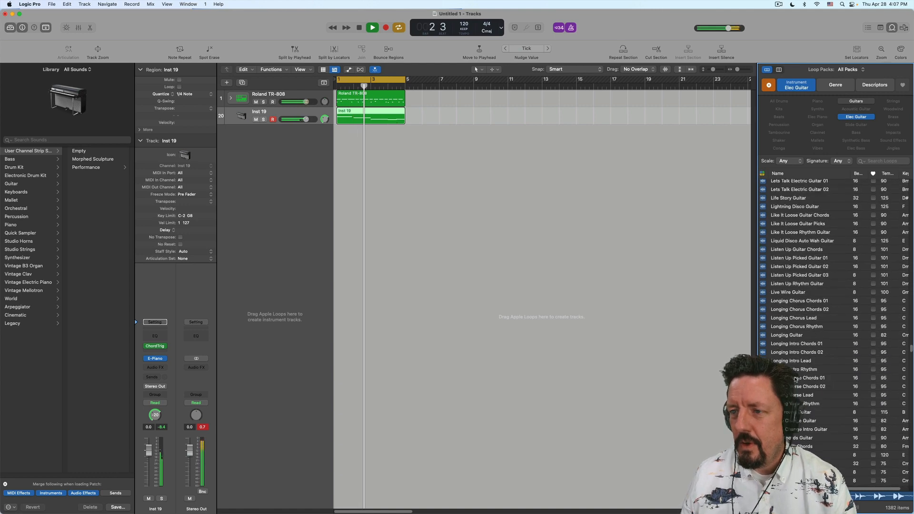
scroll(795, 379, up, 6)
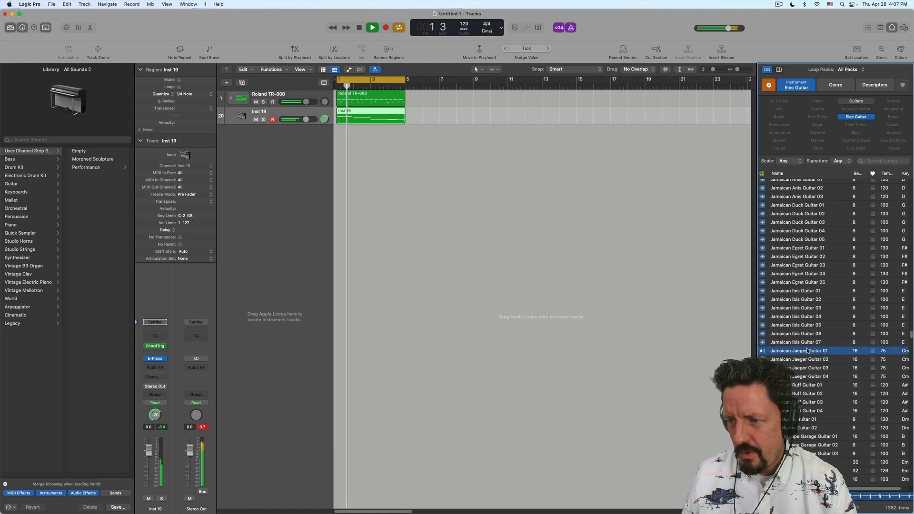
scroll(802, 353, down, 6)
scroll(799, 346, down, 15)
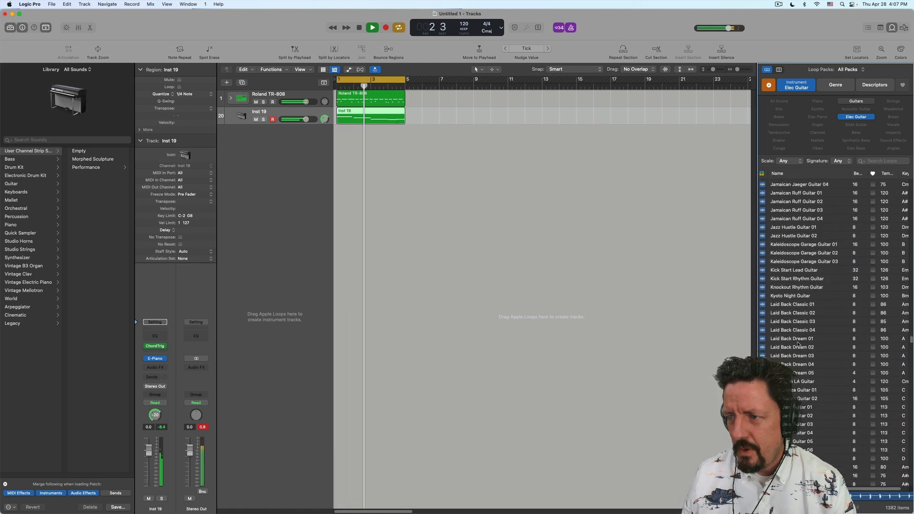
scroll(798, 343, down, 10)
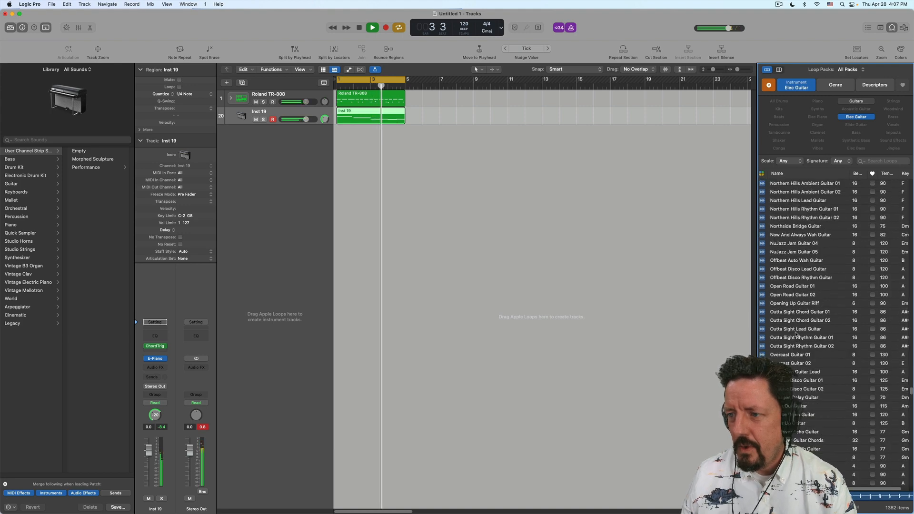
- Audition Overcast Guitar 01, Pitch Bender Electric 01 and 03, and Plucky Guitar Loop 01 against the beat
click(794, 346)
click(792, 355)
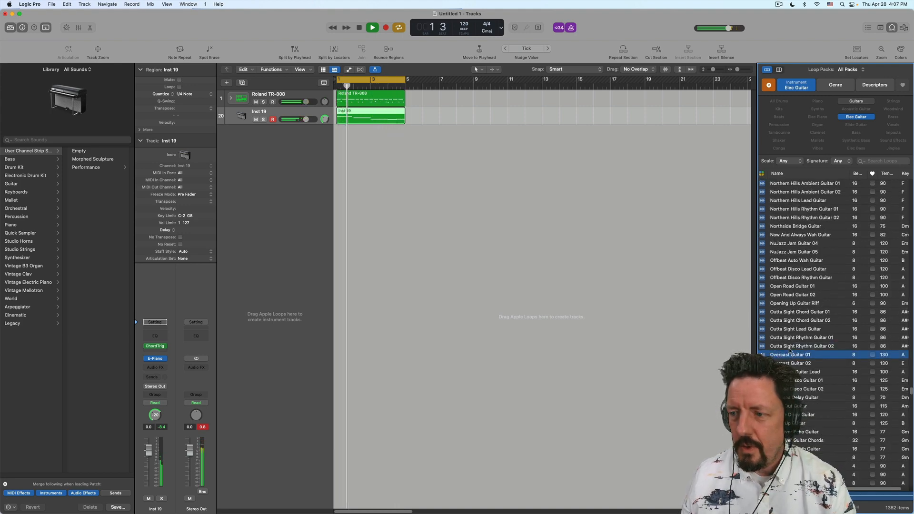
scroll(791, 356, down, 5)
click(796, 371)
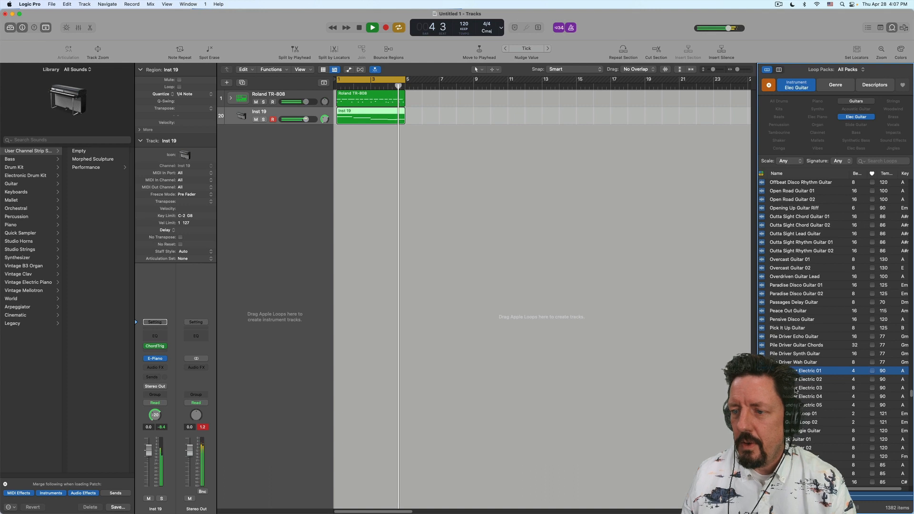
click(796, 388)
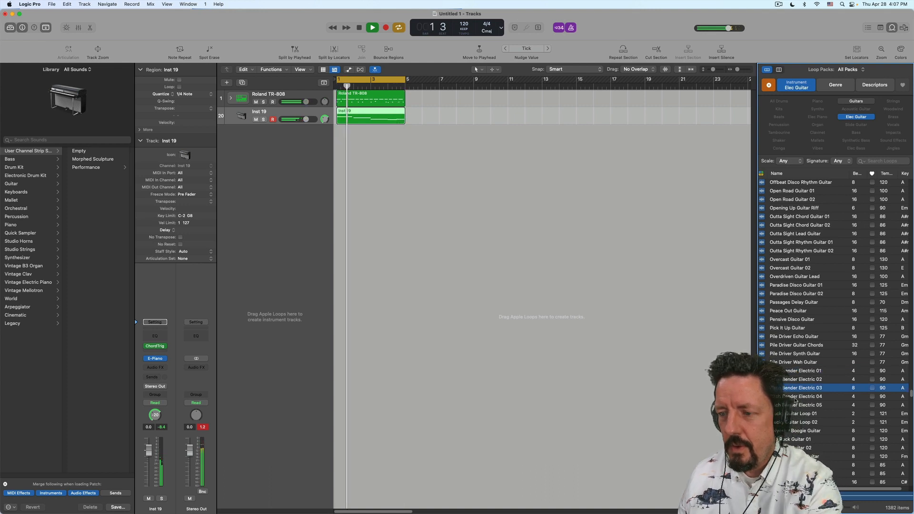
click(803, 414)
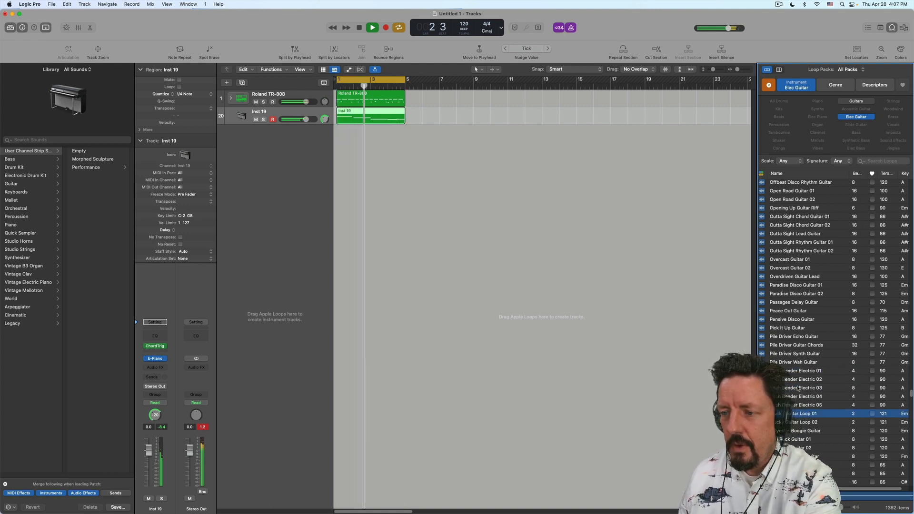
click(796, 371)
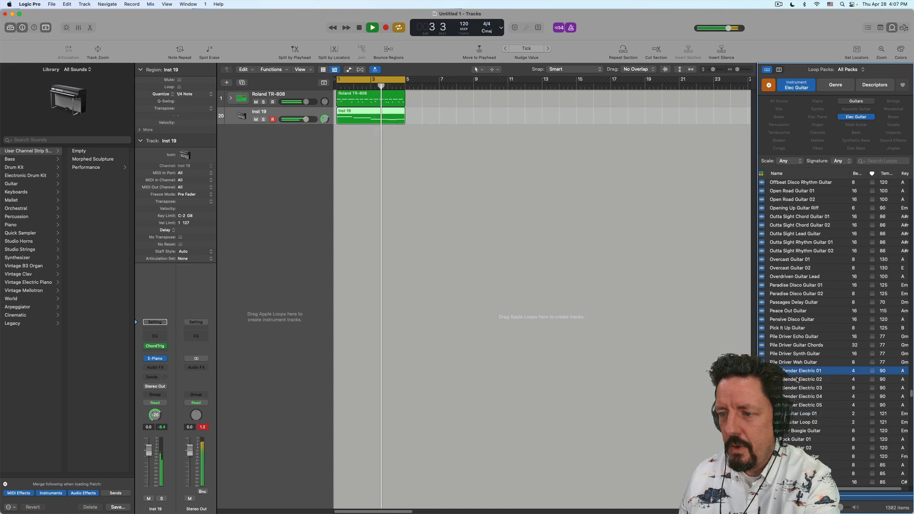
click(803, 413)
- Create a Quick Sampler (Optimized) track from Plucky Guitar Loop 01, with the sample in Slice mode
drag(803, 414, 392, 266)
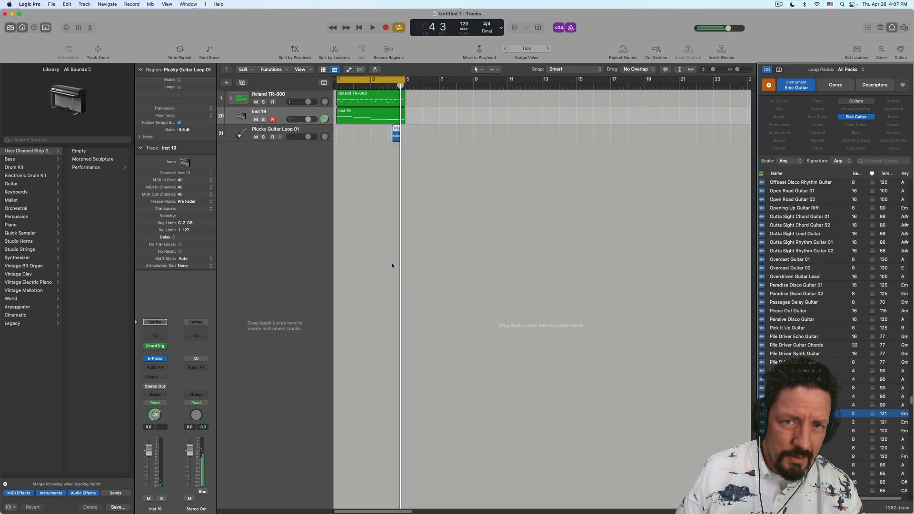
key(super+z)
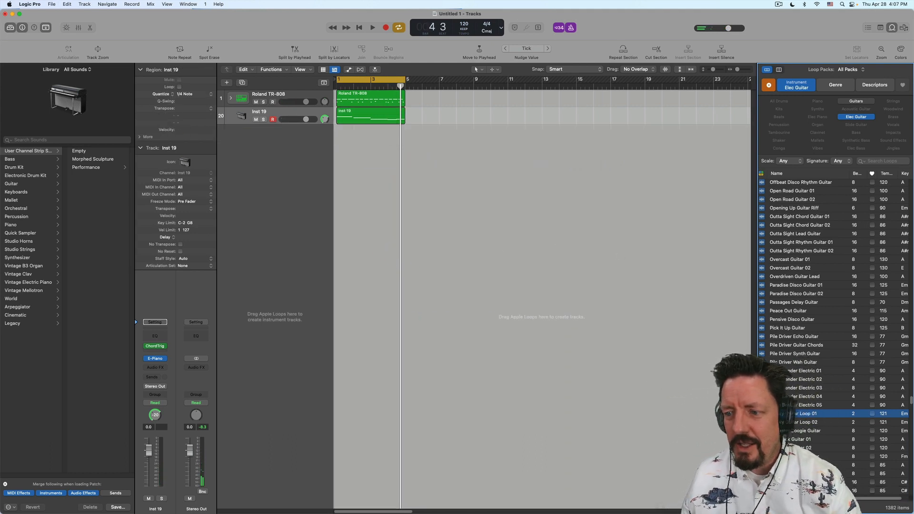
drag(803, 414, 313, 131)
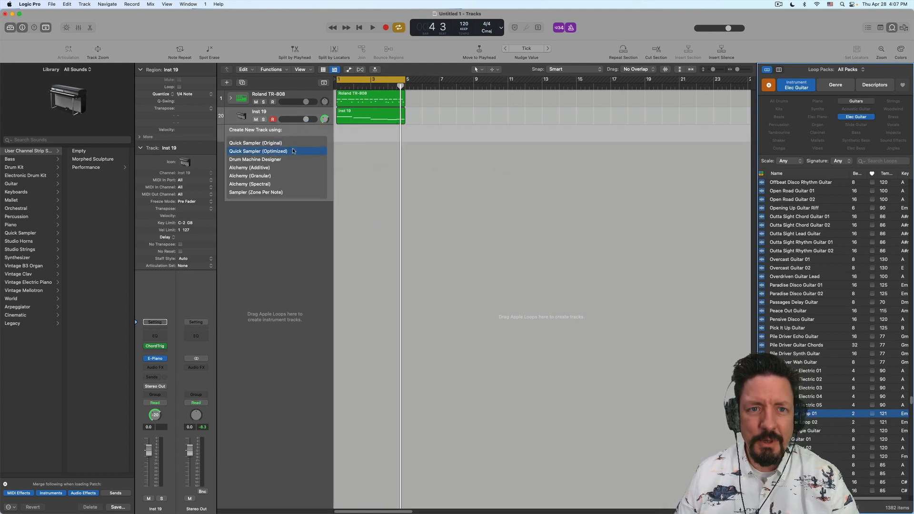
drag(293, 151, 293, 151)
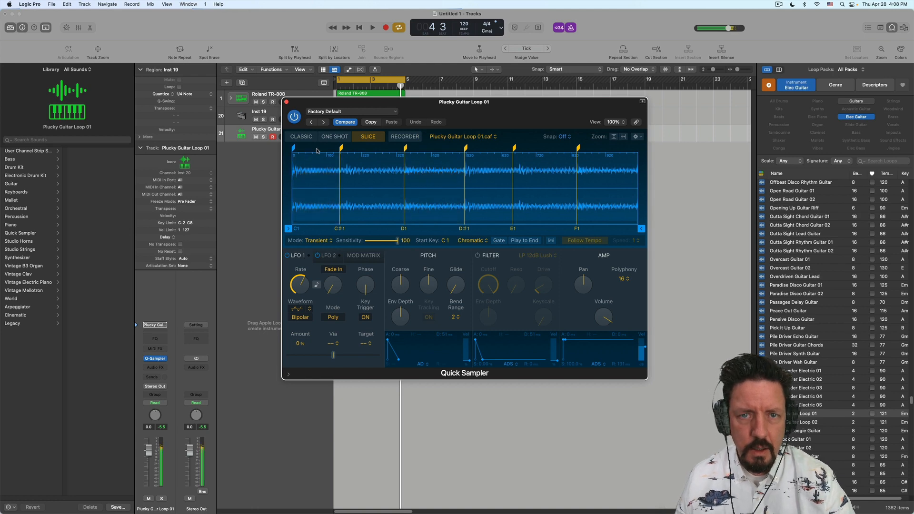
click(287, 102)
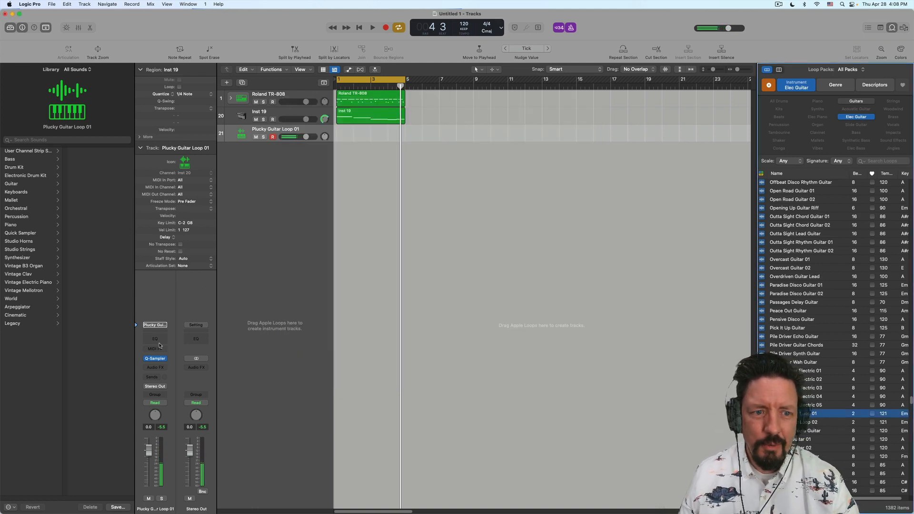
- Insert the Arpeggiator MIDI effect on the Plucky Guitar Loop 01 track and build a custom 16-step Grid pattern with varied step heights
click(158, 349)
click(167, 361)
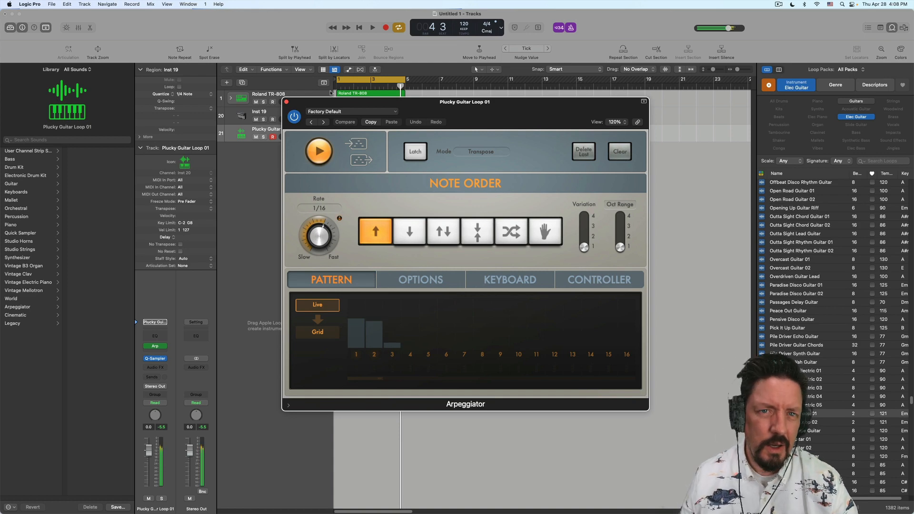
drag(327, 102, 370, 165)
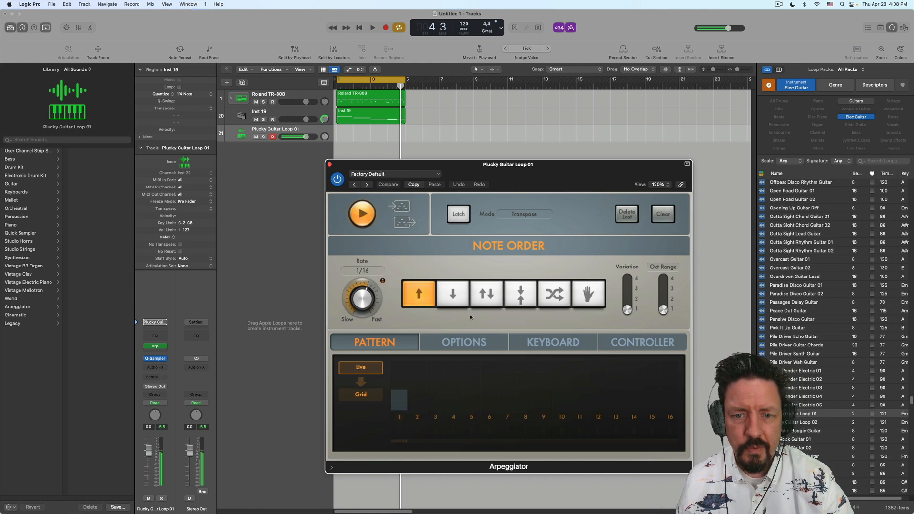
click(361, 394)
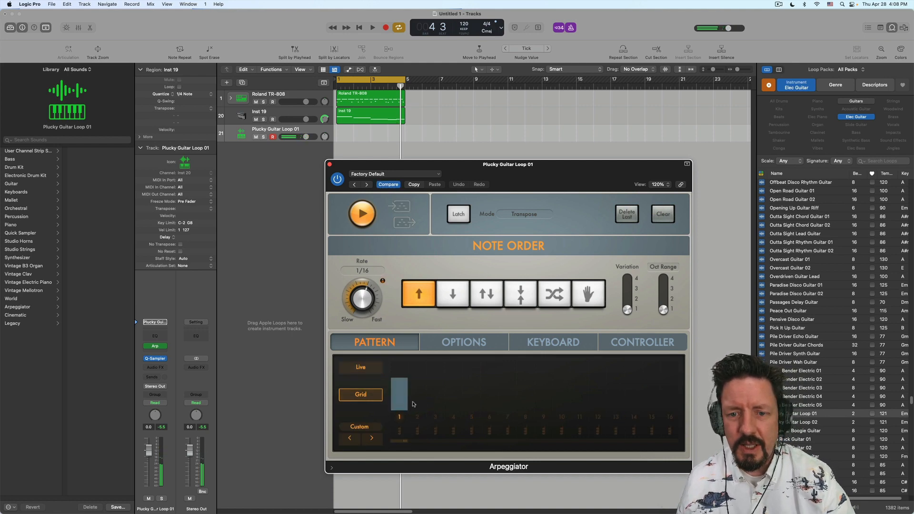
drag(594, 385, 670, 383)
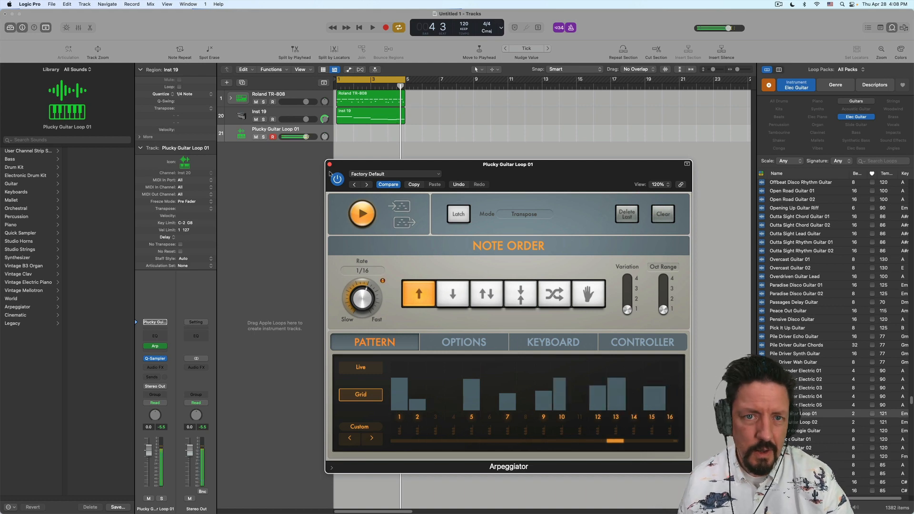
click(329, 165)
- Record the arpeggiated guitar part on the Plucky Guitar Loop 01 track across the four-bar cycle
click(356, 188)
key(space)
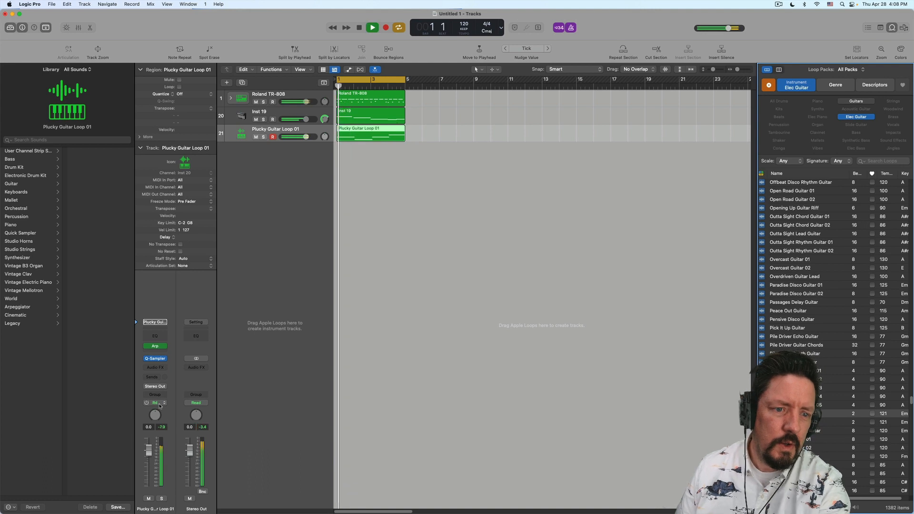
- Switch the guitar track to Stereo Pan at about +14 and lower its volume to about -1.8 dB
right_click(152, 418)
click(161, 426)
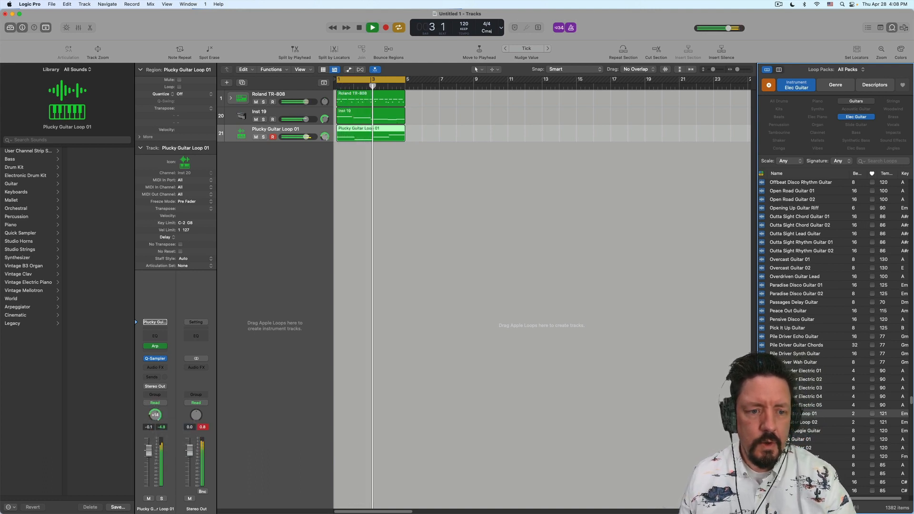
drag(150, 453, 149, 456)
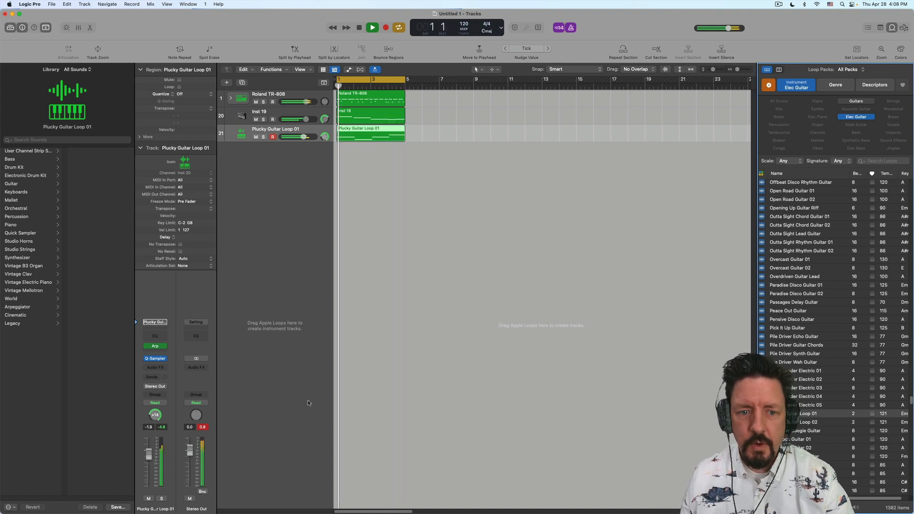
- Add an empty instrument track below the guitar and load stereo Alchemy as its instrument
double_click(272, 172)
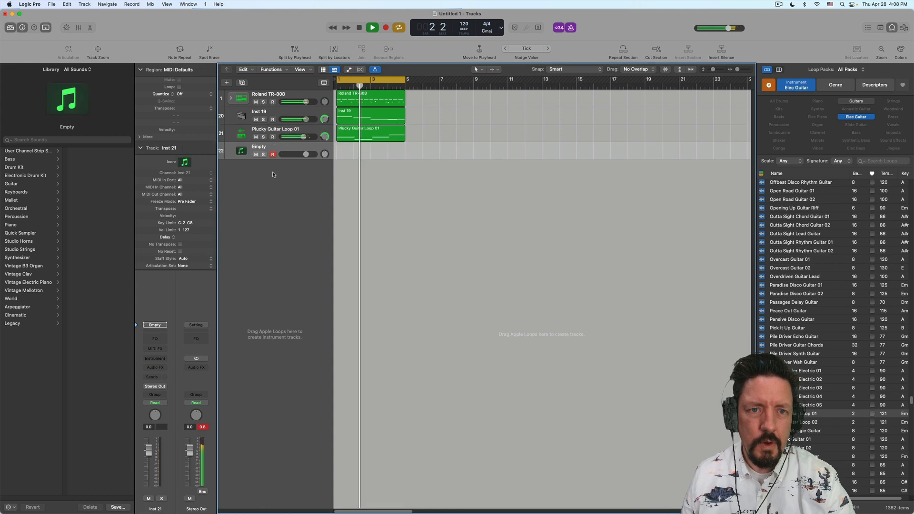
click(156, 359)
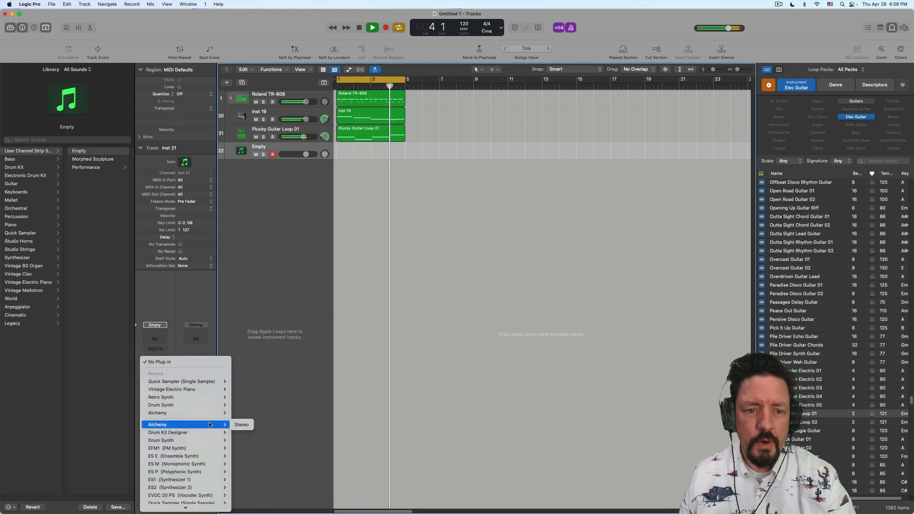
click(243, 426)
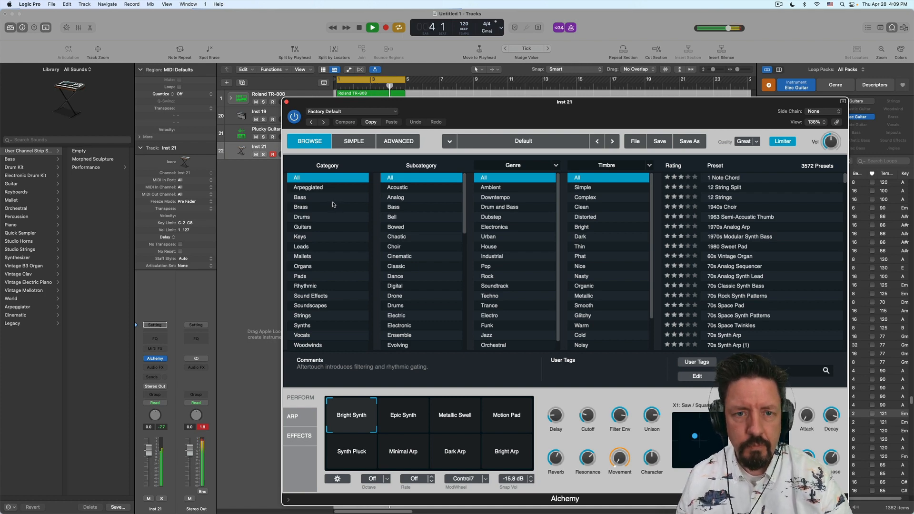
click(287, 102)
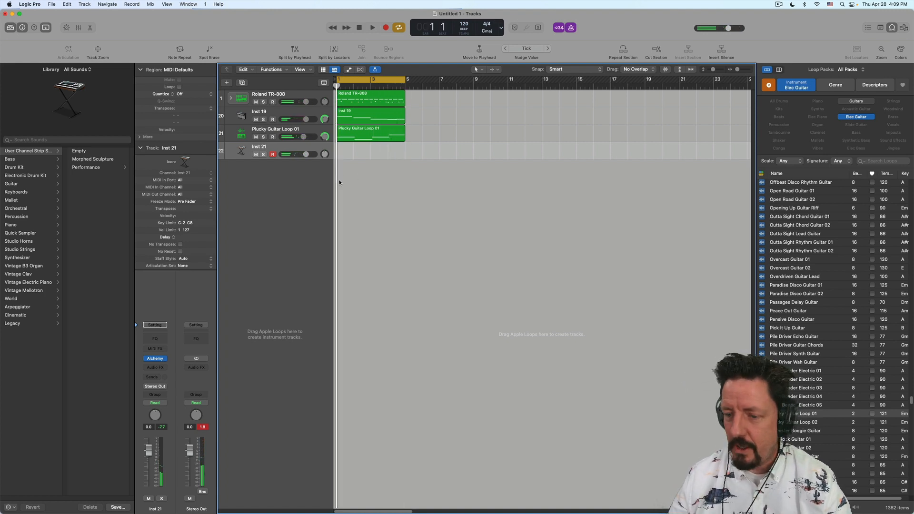
- Listen to the four-bar cycle with the Alchemy track selected, and stop playback
key(space)
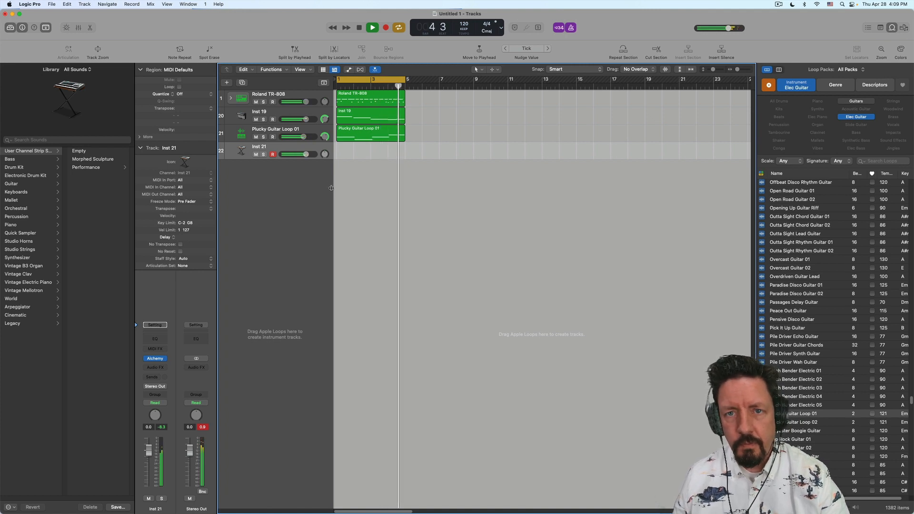
key(space)
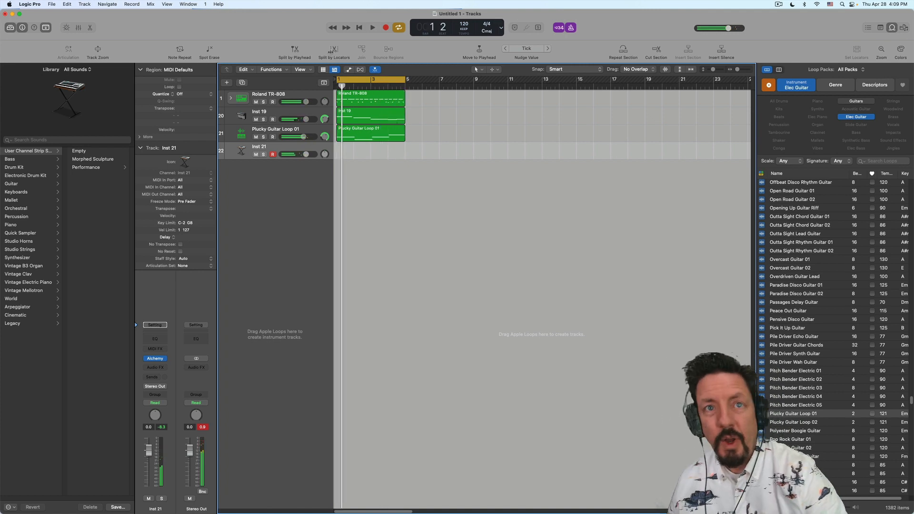
- Add Capture Recording to the control bar and capture the played synth part as a region on the Alchemy track
right_click(289, 37)
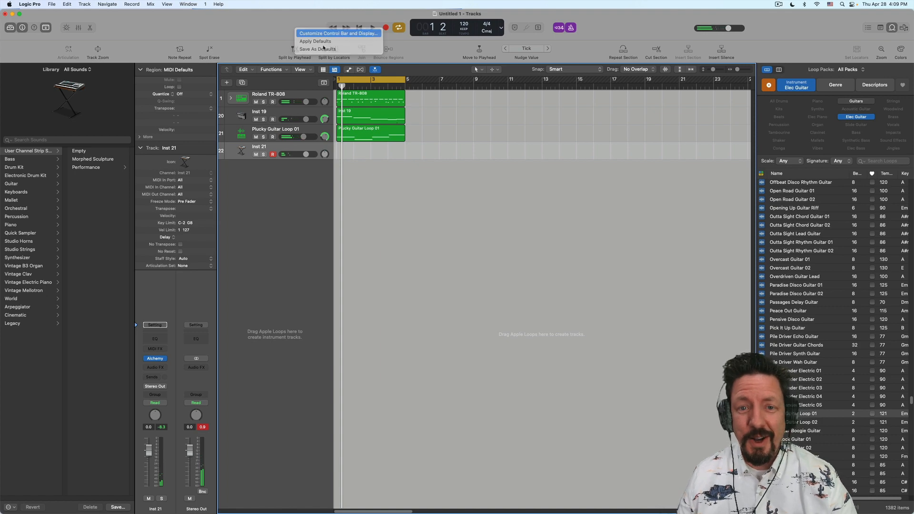
click(324, 31)
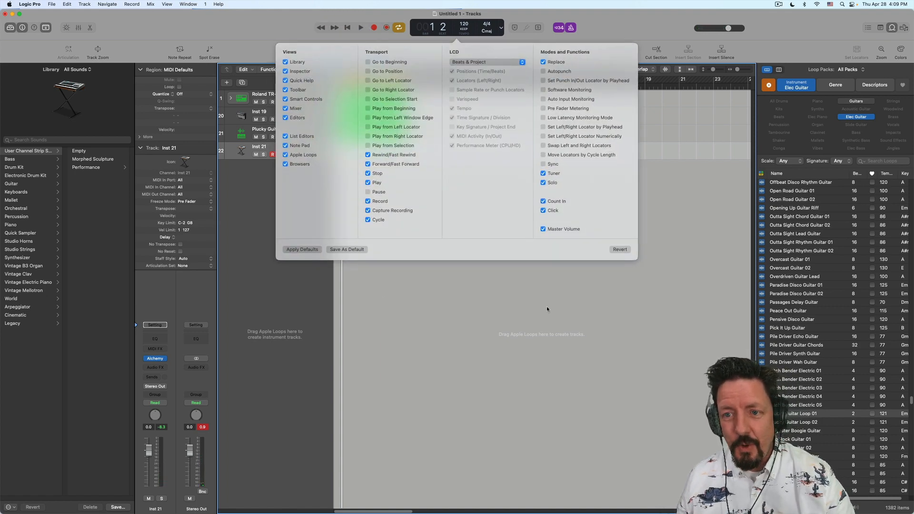
click(548, 309)
click(386, 29)
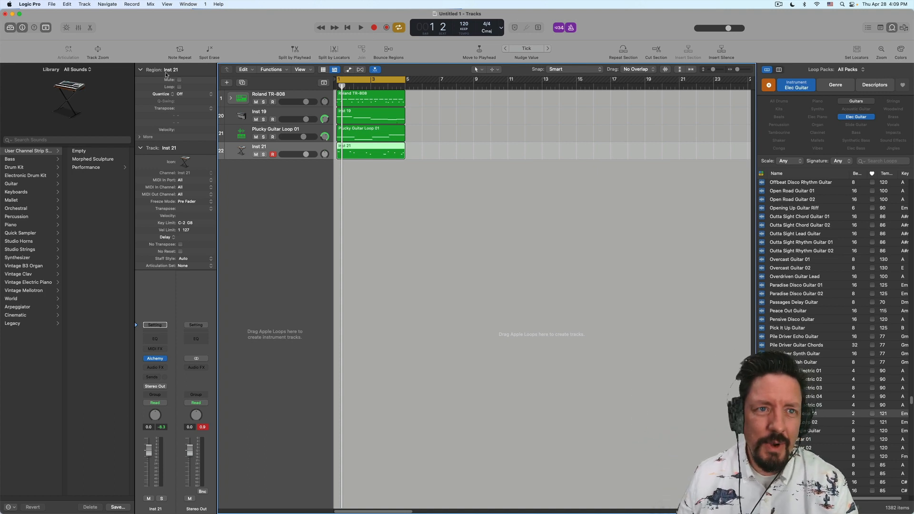
- Quantize the Inst 21 region to 1/16 notes with a quantize strength of 86%, and start playback
click(186, 94)
click(194, 128)
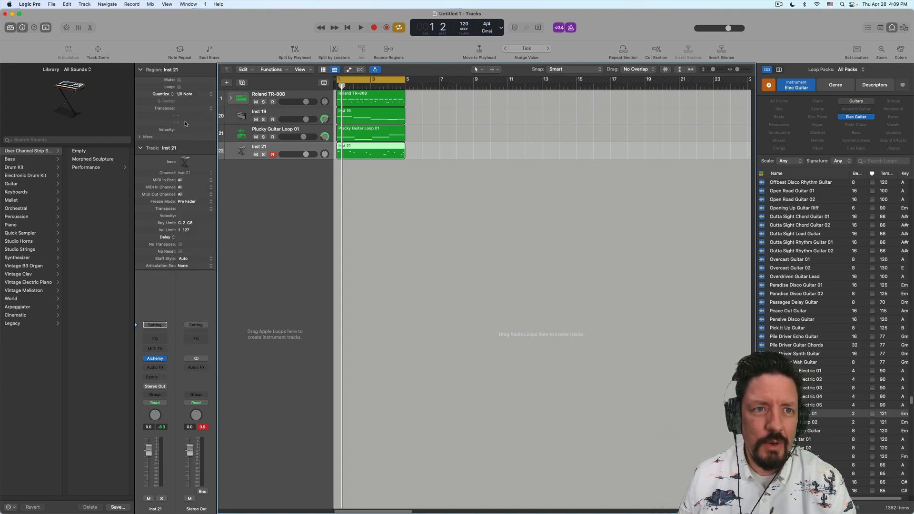
click(140, 137)
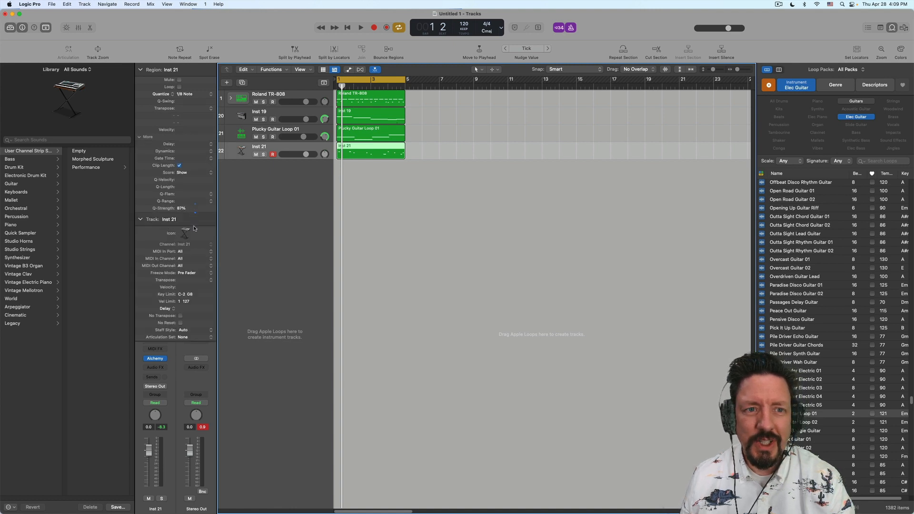
key(space)
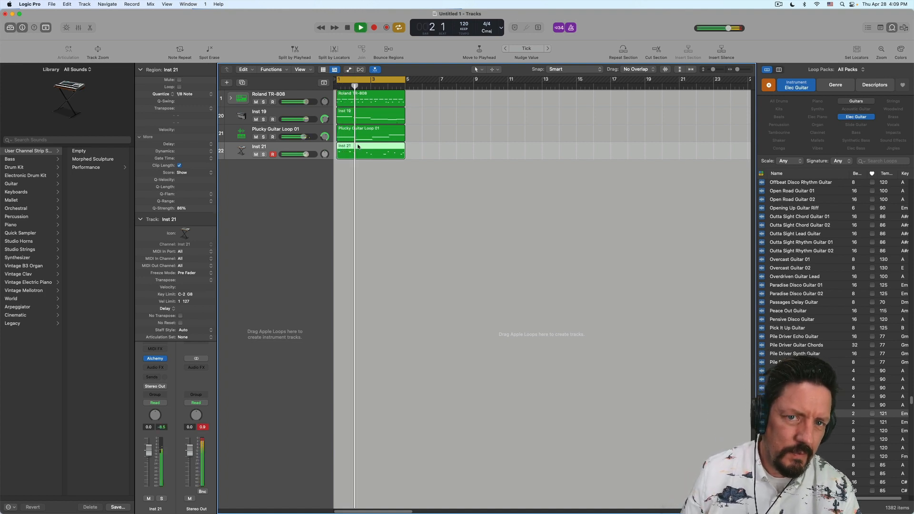
- Move the first note of the Inst 21 region to the start of bar 1 in the Piano Roll, and close the editor
key(p)
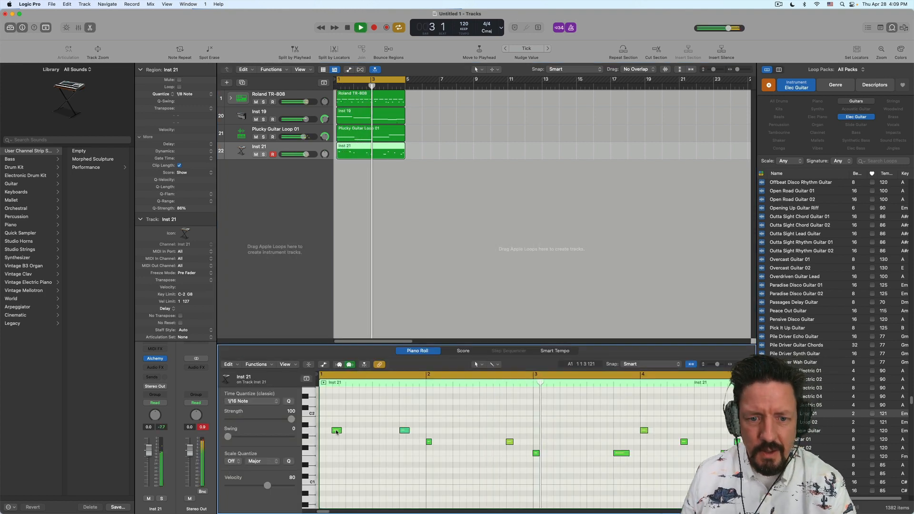
drag(336, 431, 326, 431)
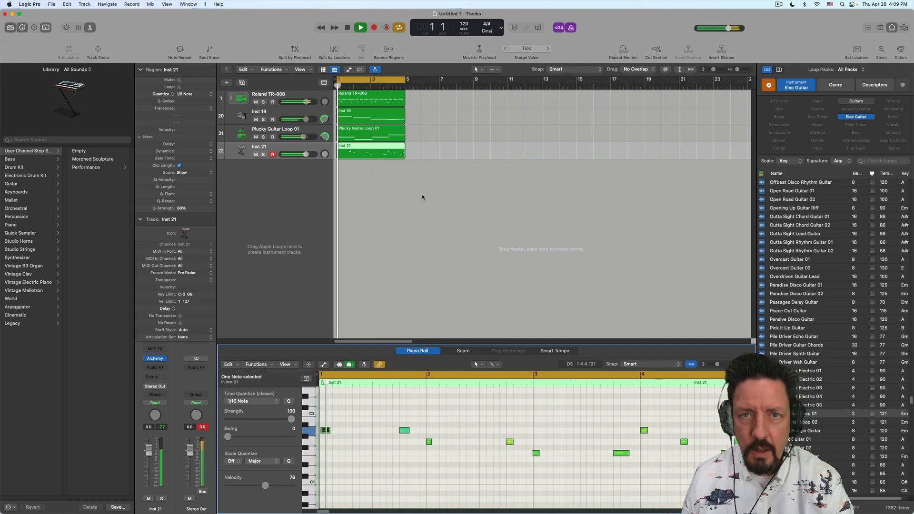
click(278, 171)
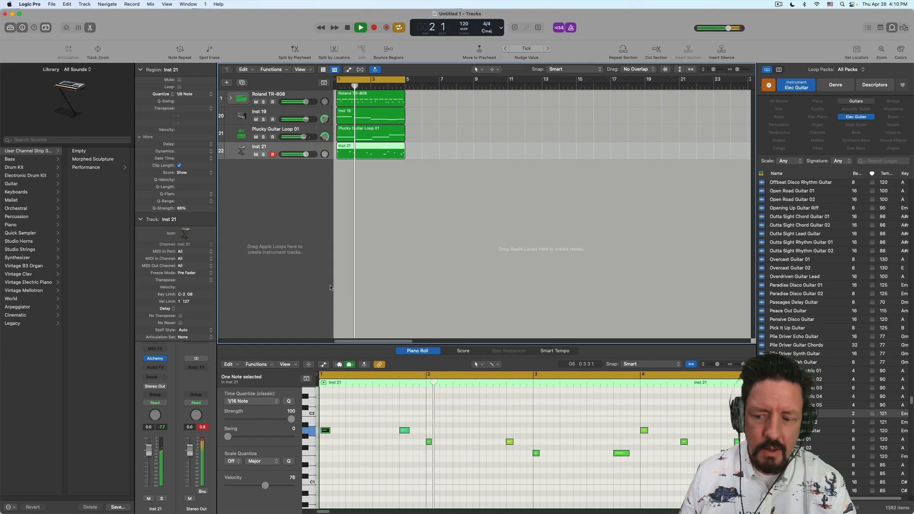
key(e)
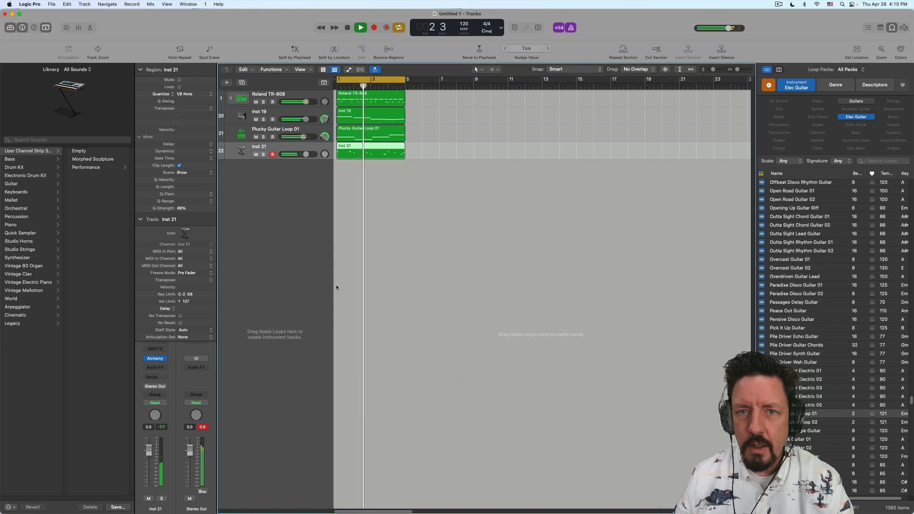
- Reset the Stereo Out peak level, and switch on the Roland TR-808 Compressor at the end of its effects chain, below the Channel EQ
click(202, 428)
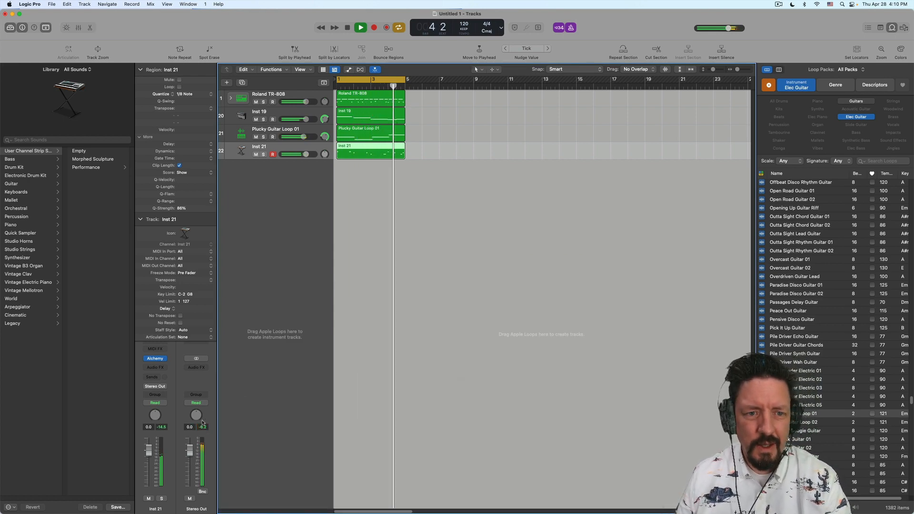
click(298, 95)
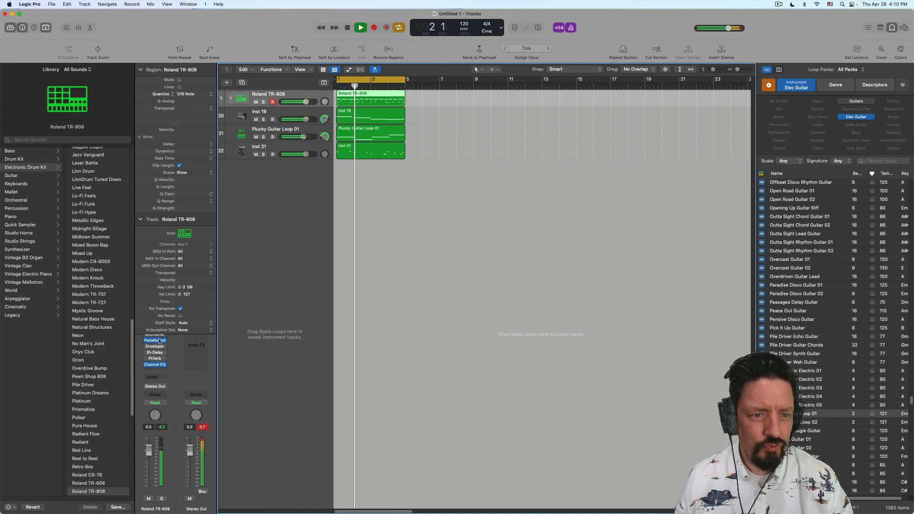
click(142, 220)
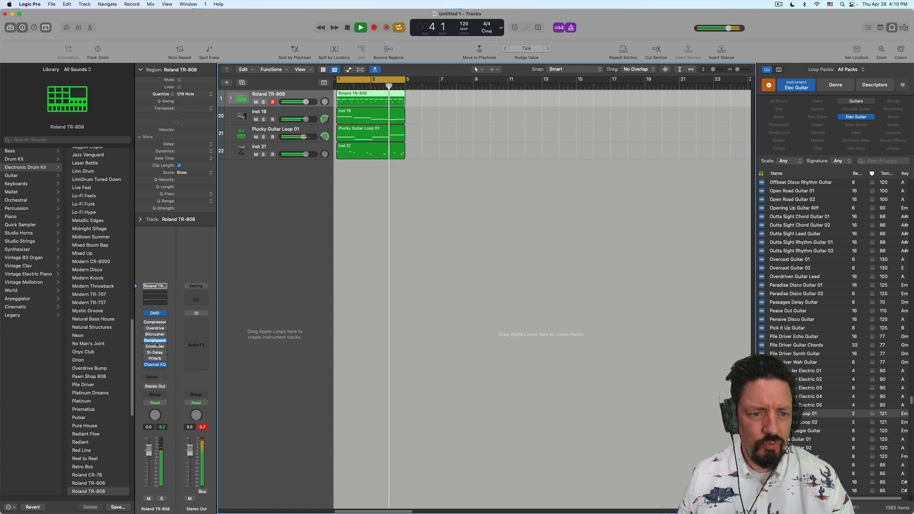
drag(157, 369, 157, 370)
click(156, 365)
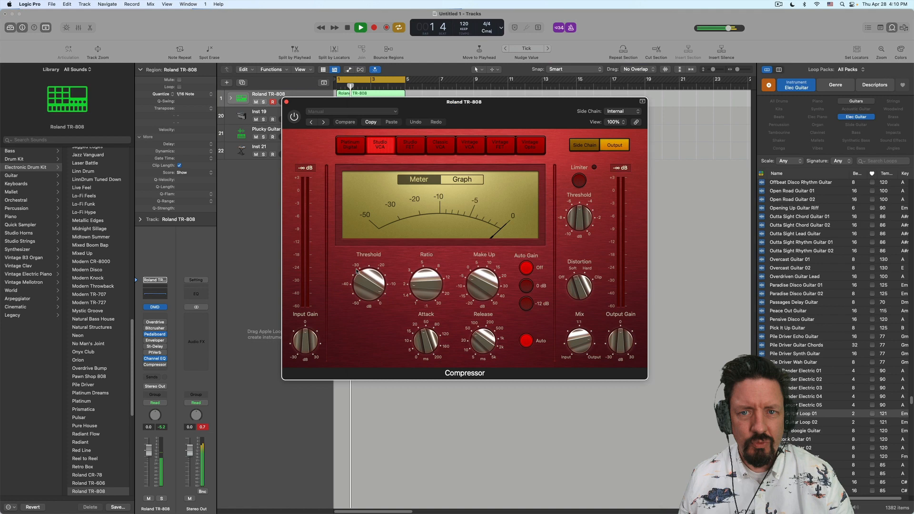
click(296, 117)
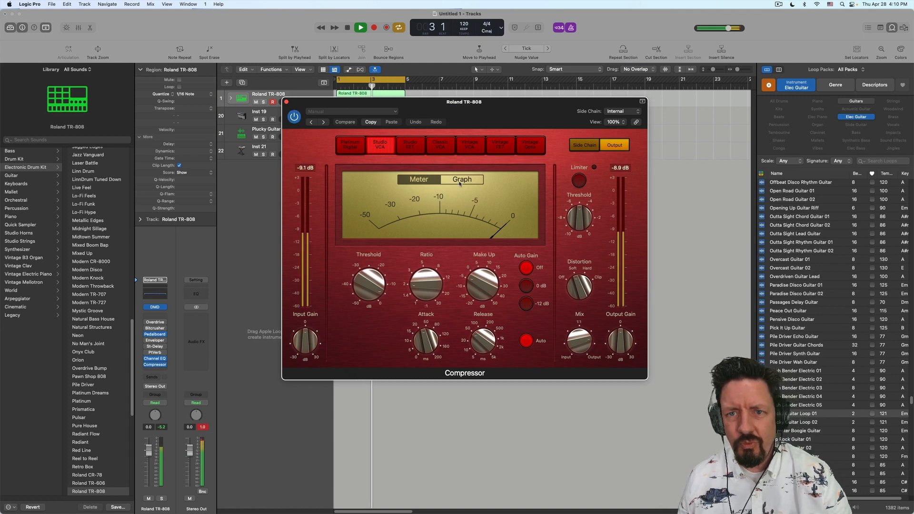
- Set the TR-808 Compressor's threshold to about -24.5 dB in graph view, raise its ratio and make-up gain, and enable its limiter
click(460, 183)
drag(368, 285, 374, 323)
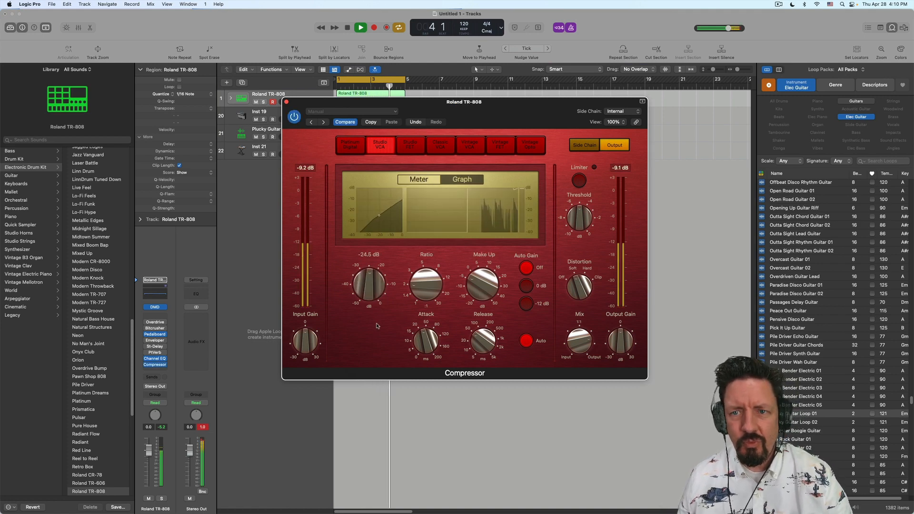
drag(414, 288, 419, 270)
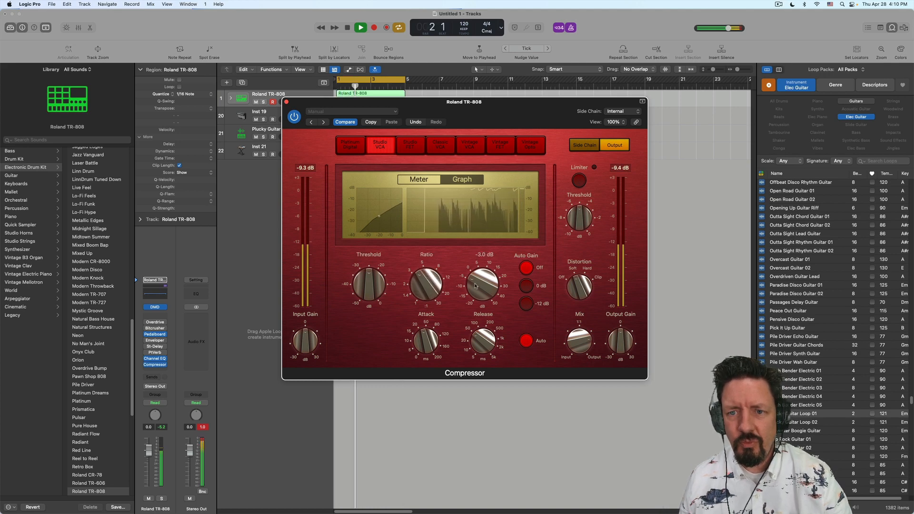
drag(478, 283, 475, 270)
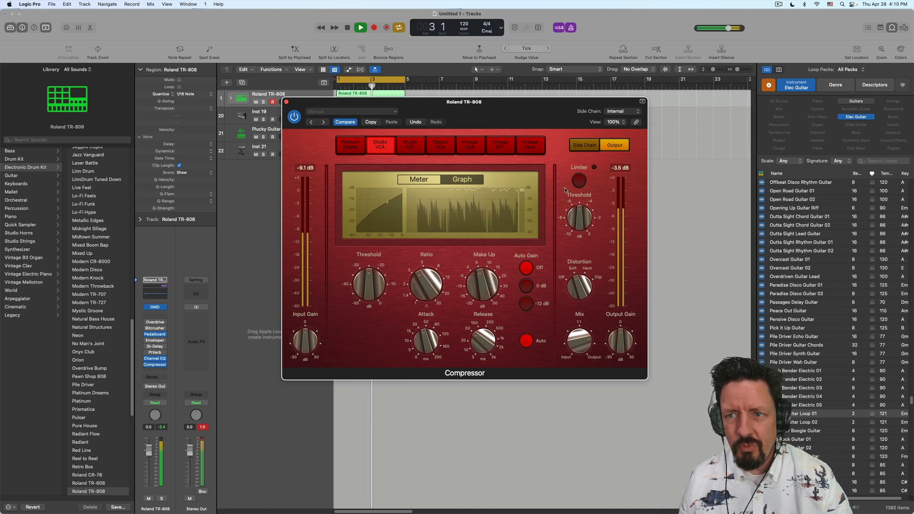
click(580, 181)
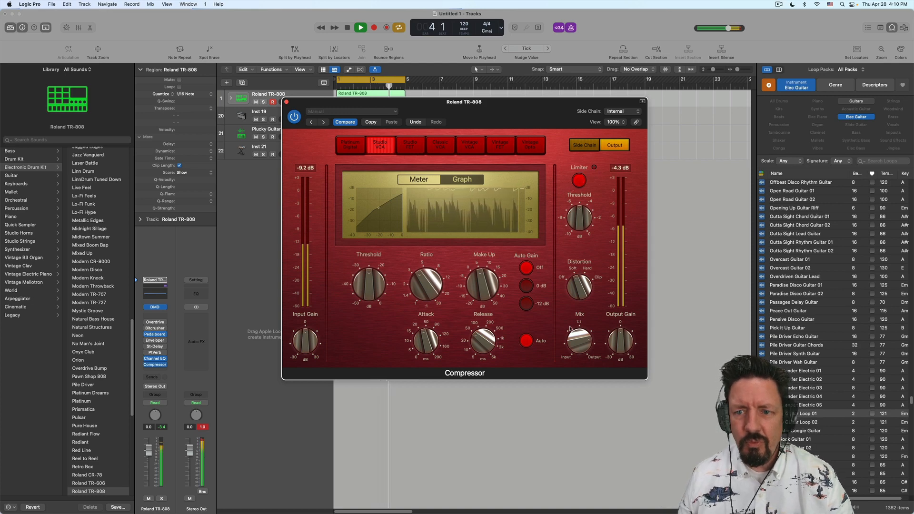
drag(579, 339, 580, 343)
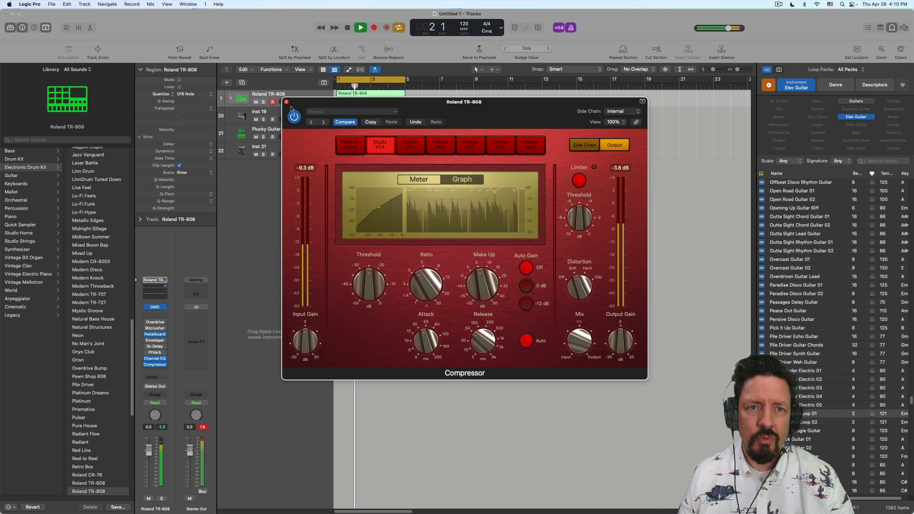
click(286, 102)
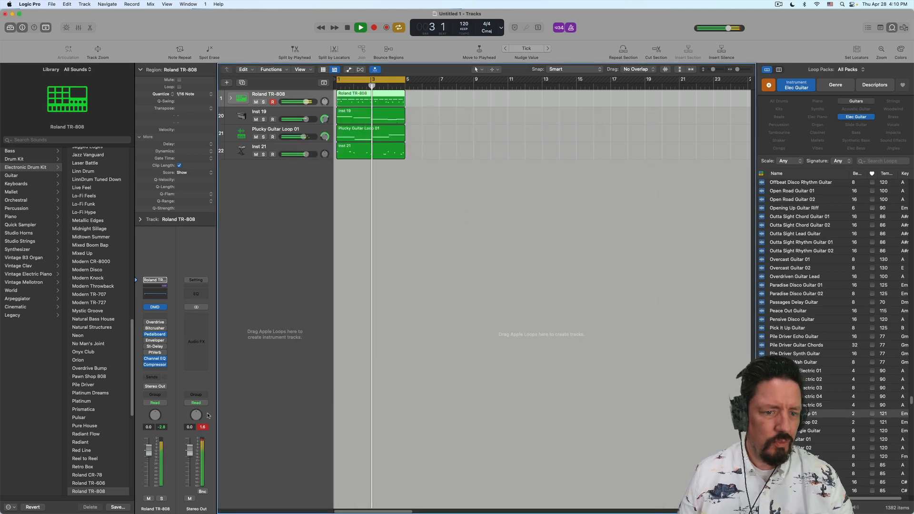
- Insert a Limiter on the Stereo Out channel and set its output level to about -0.2 dB
click(197, 323)
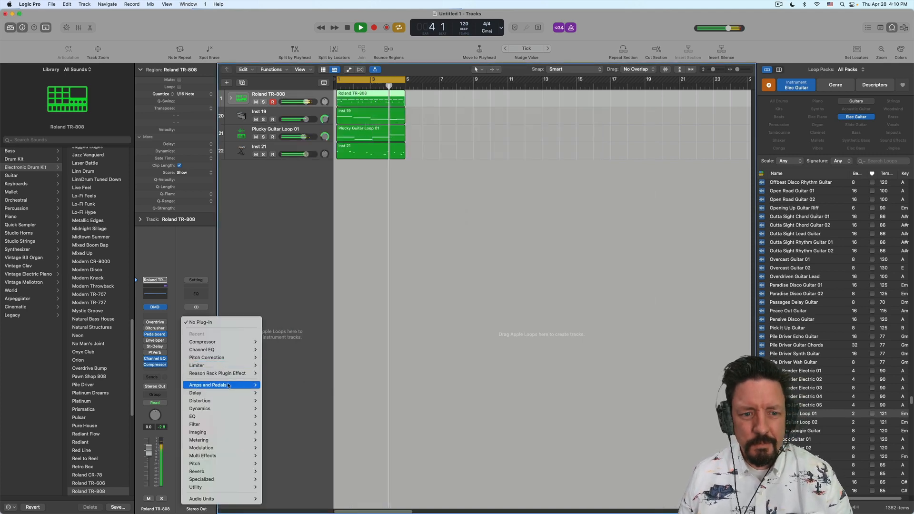
mouse_move(250, 365)
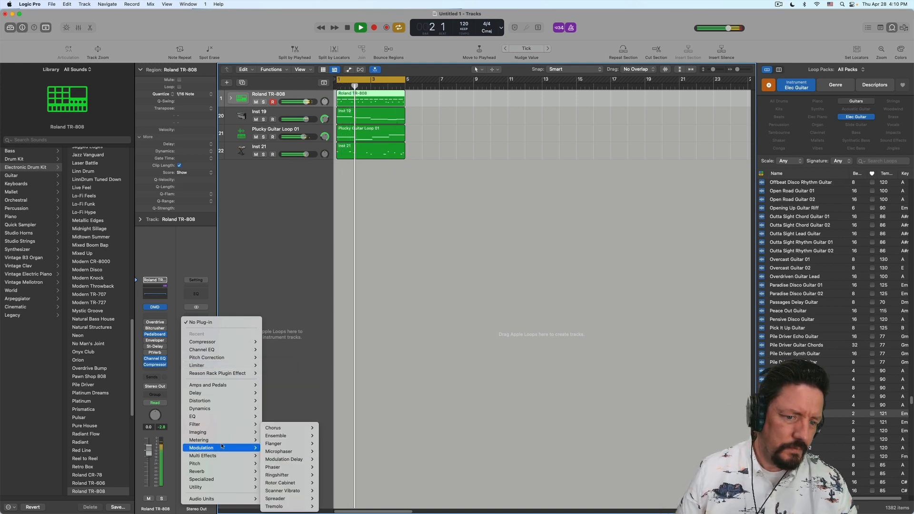
mouse_move(222, 443)
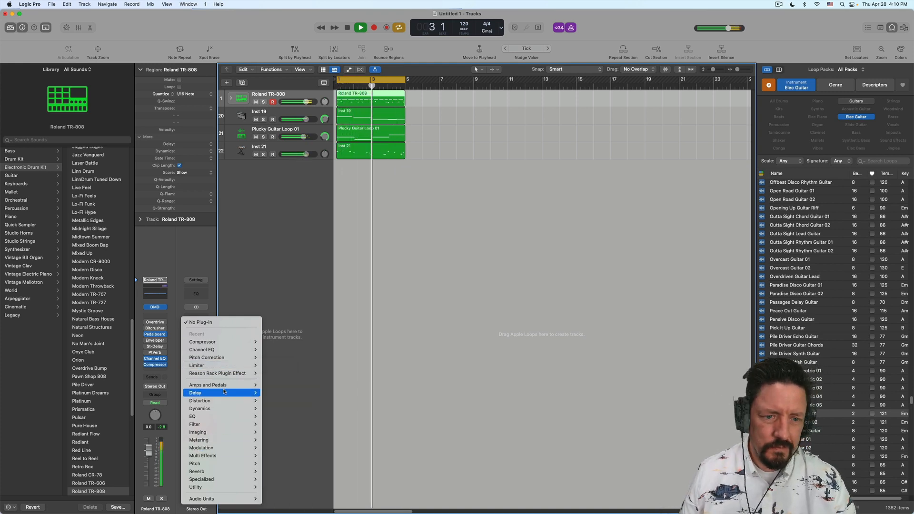
click(271, 366)
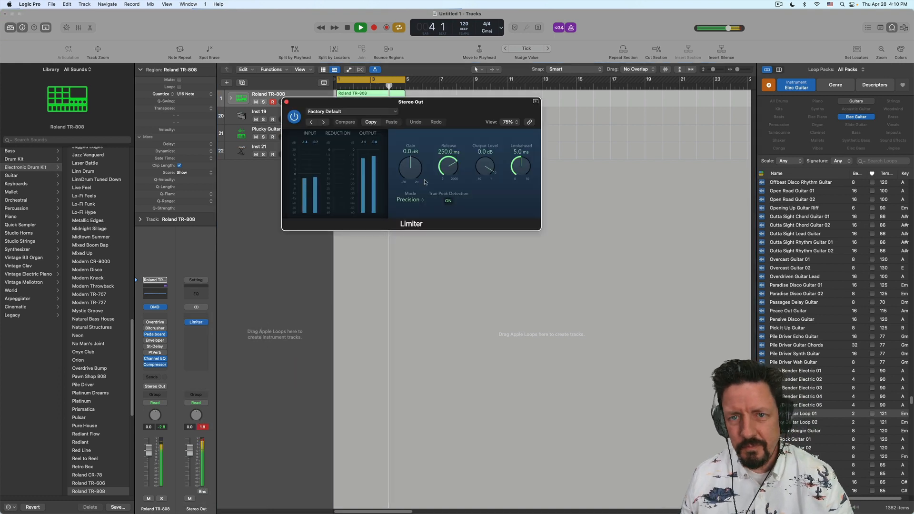
drag(484, 166, 485, 168)
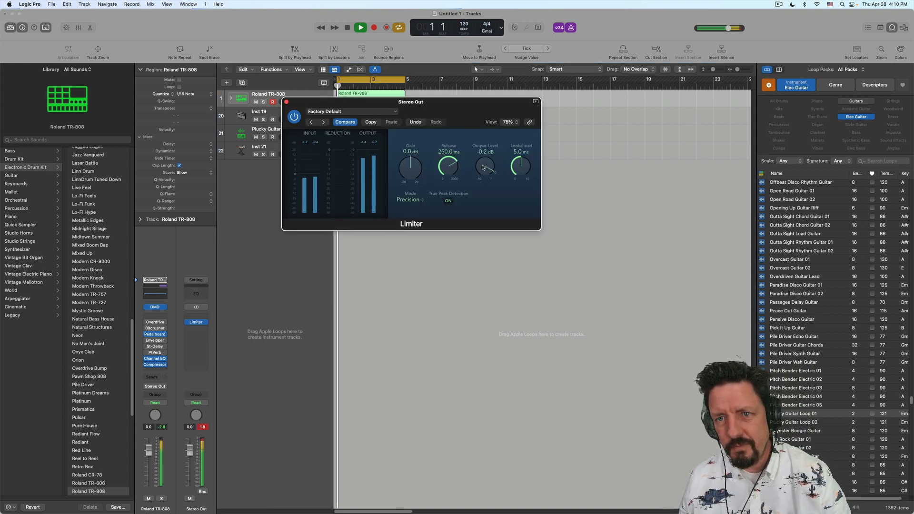
click(286, 102)
- Insert Distortion II above the Limiter on the Stereo Out channel
click(200, 318)
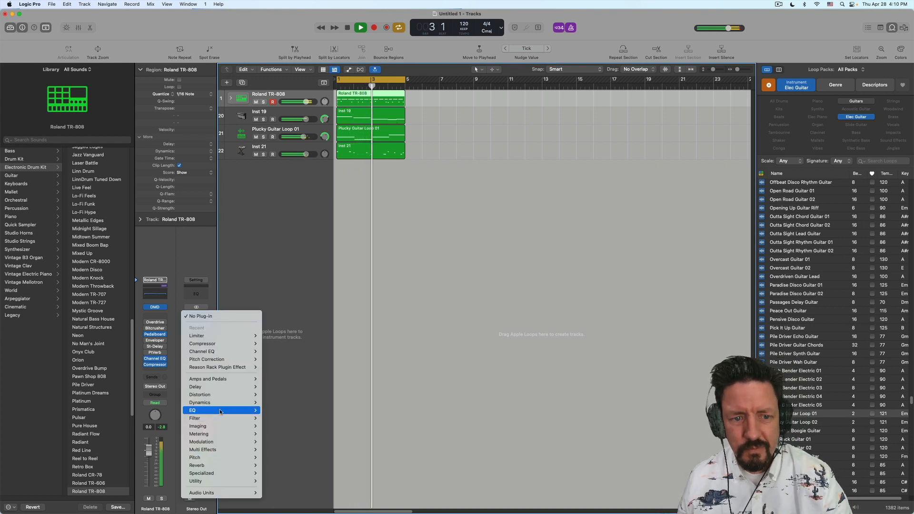
mouse_move(213, 417)
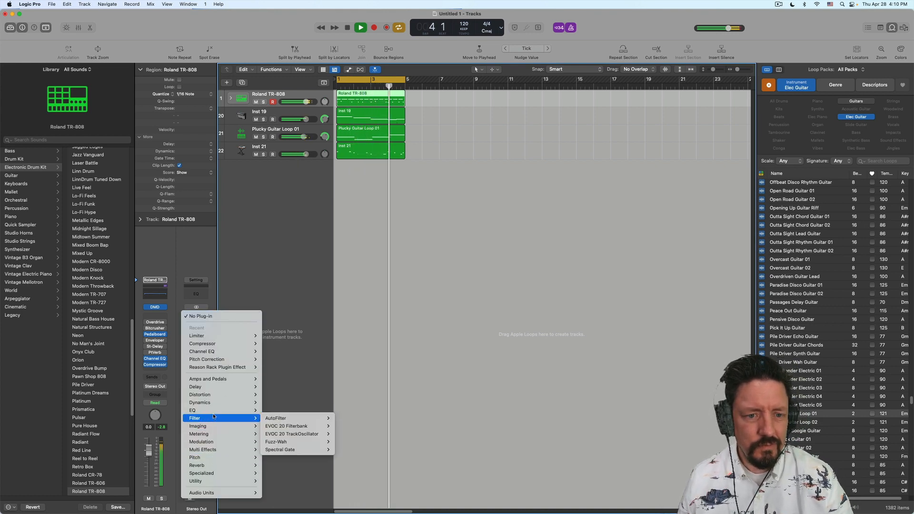
mouse_move(216, 395)
mouse_move(293, 397)
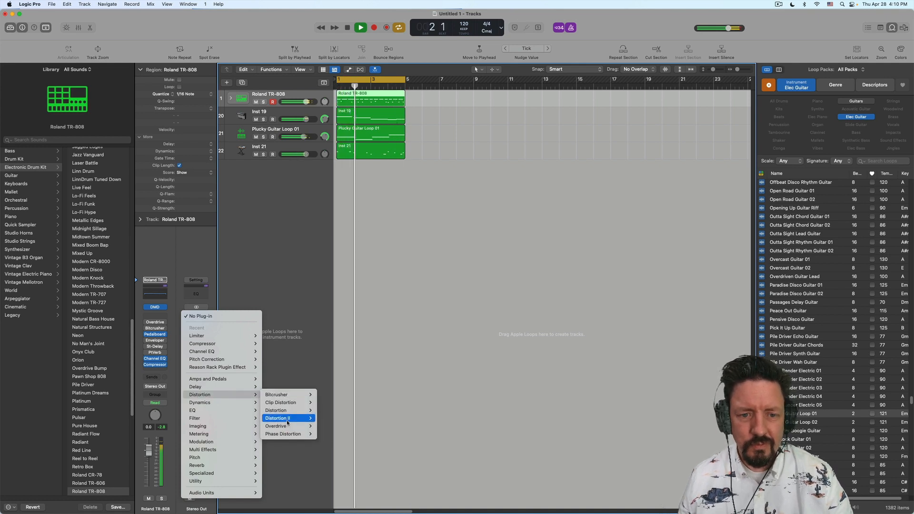
mouse_move(287, 420)
click(328, 417)
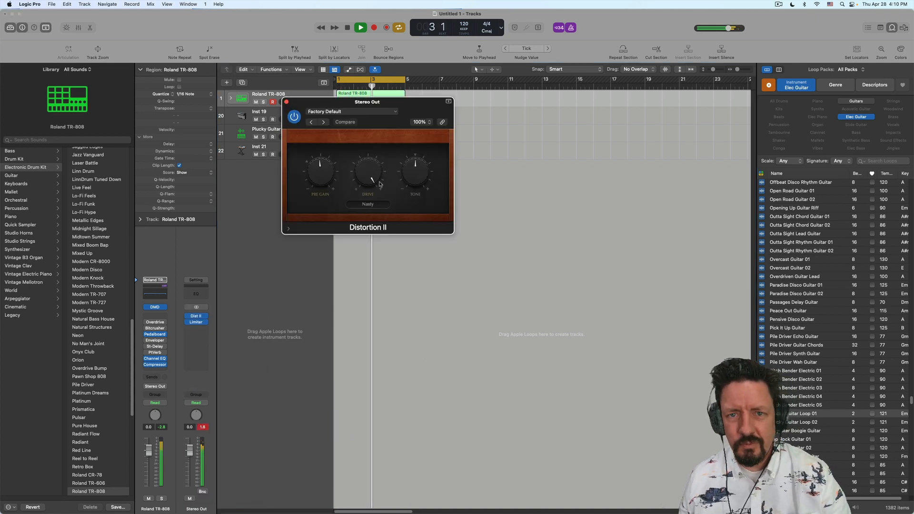
- Replace Distortion II on the Stereo Out channel with a stereo Tape Delay
click(204, 317)
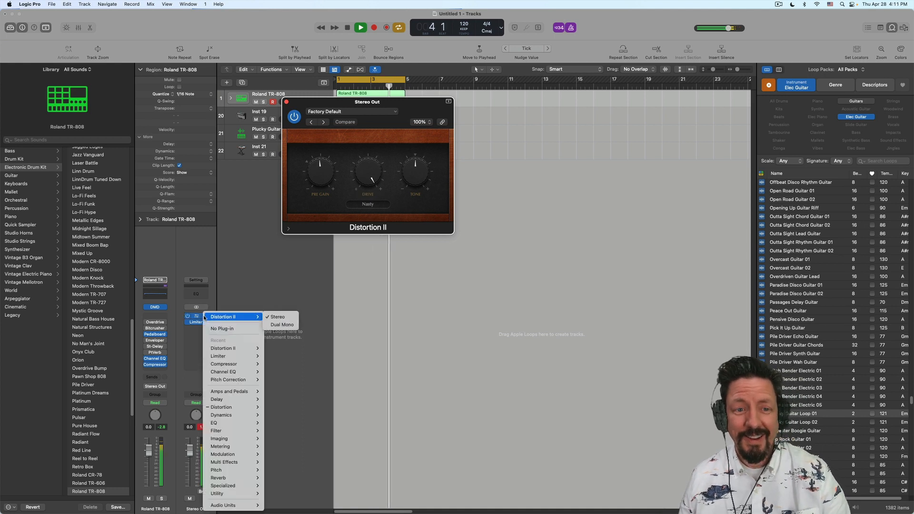
mouse_move(233, 407)
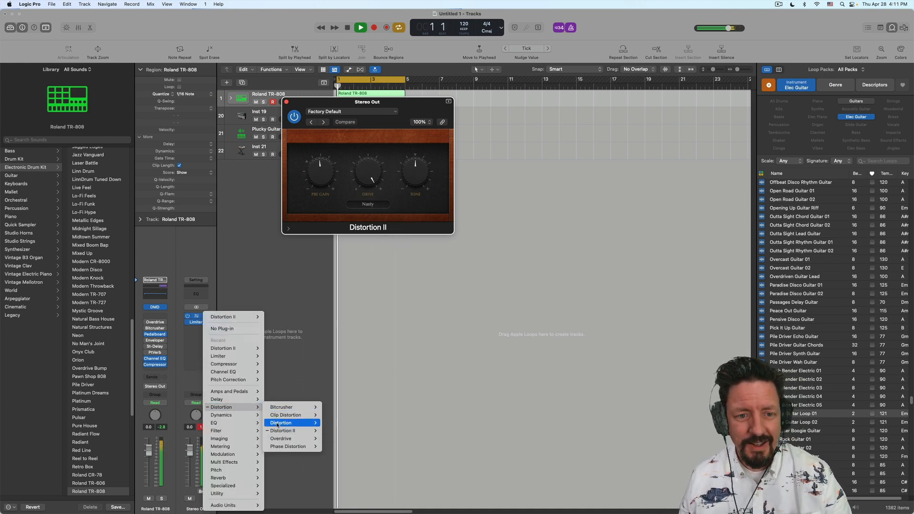
mouse_move(290, 431)
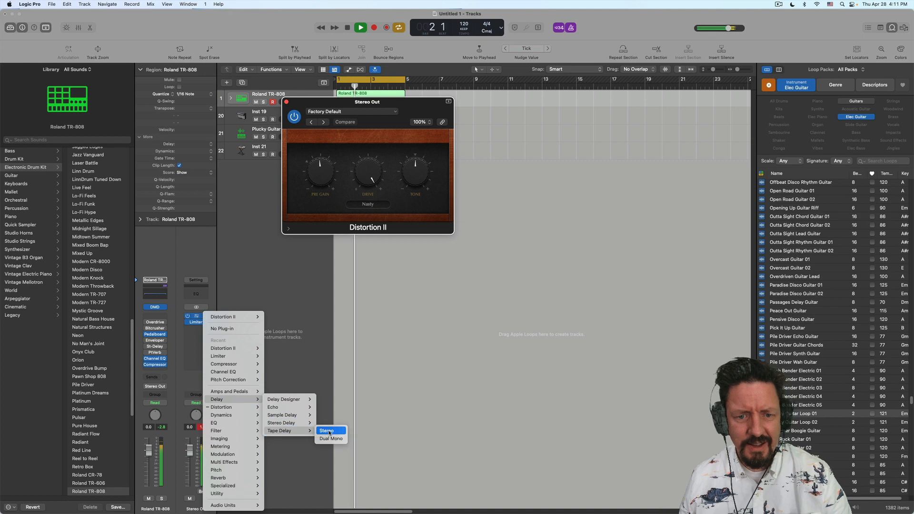
click(327, 431)
- Set the Tape Delay to 4% feedback, 86% dry and 16% wet, and reset the Stereo Out peak level
drag(457, 110, 494, 187)
drag(551, 249, 553, 252)
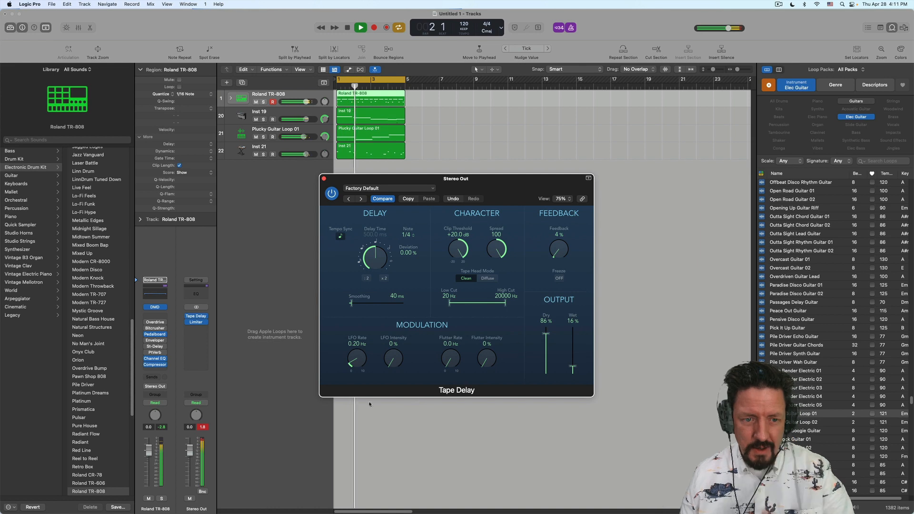
click(205, 428)
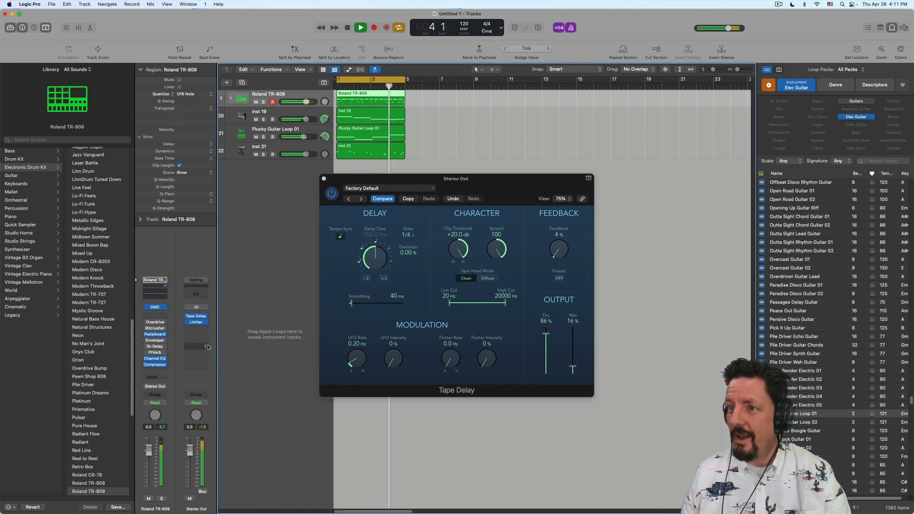
- Add an empty software instrument track below Inst 21 and search the sound library for "flute"
click(323, 179)
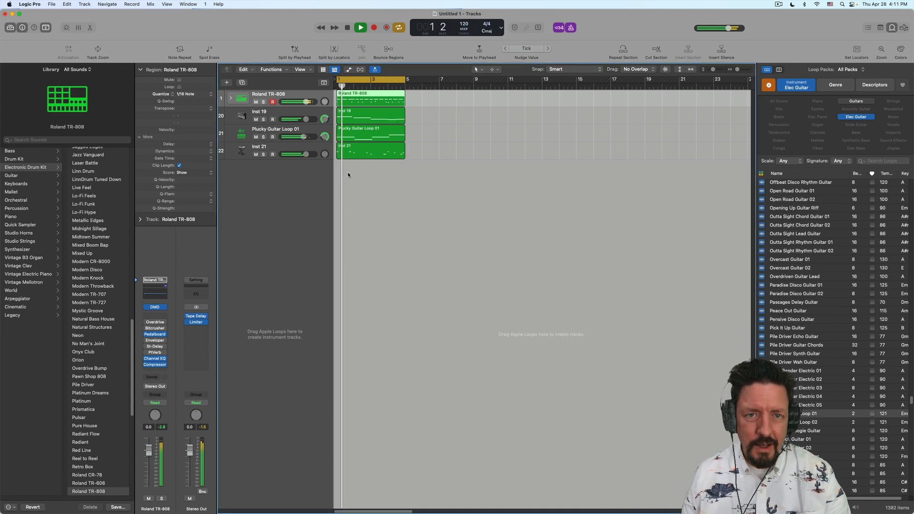
double_click(289, 173)
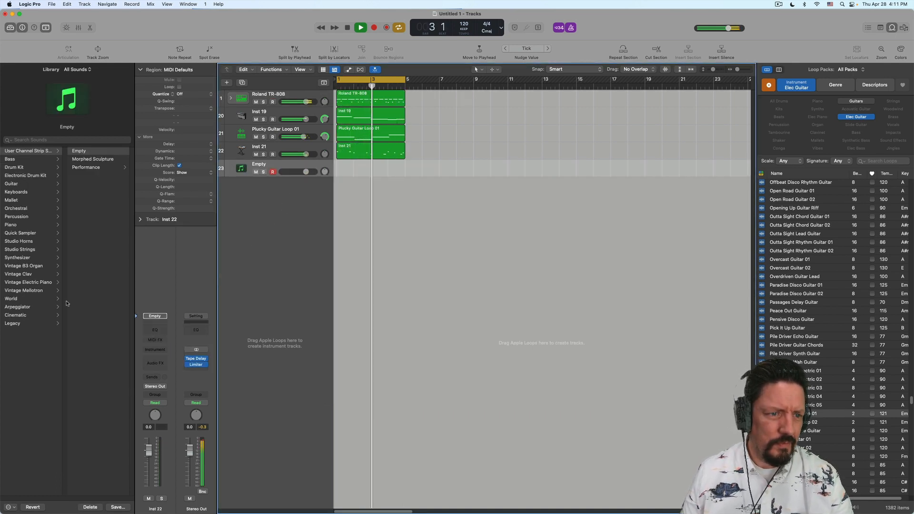
click(78, 140)
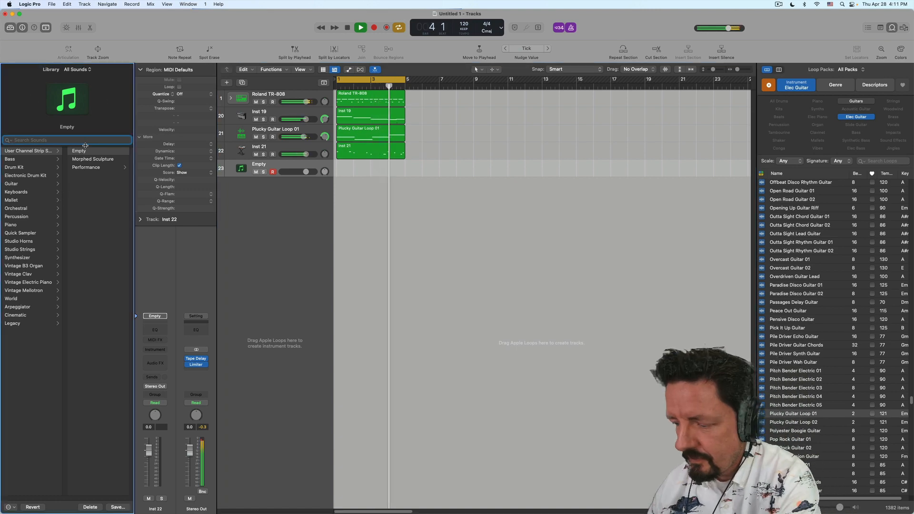
text(flute)
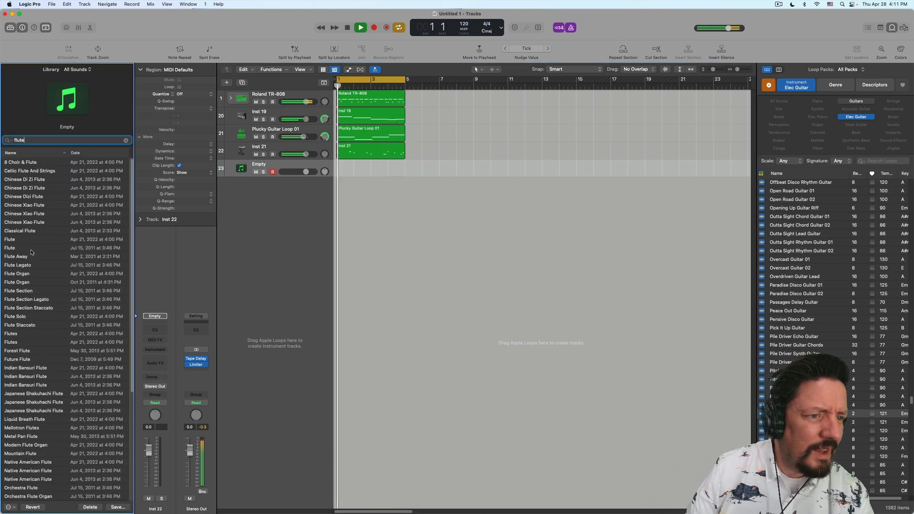
- Load Vintage Mellotron as the new track's instrument and choose its Flutes preset
click(161, 349)
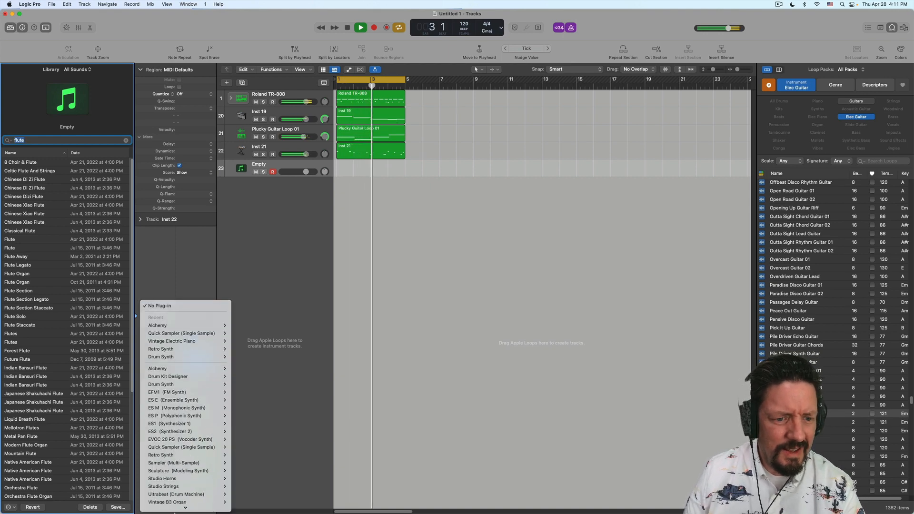
mouse_move(191, 471)
click(241, 471)
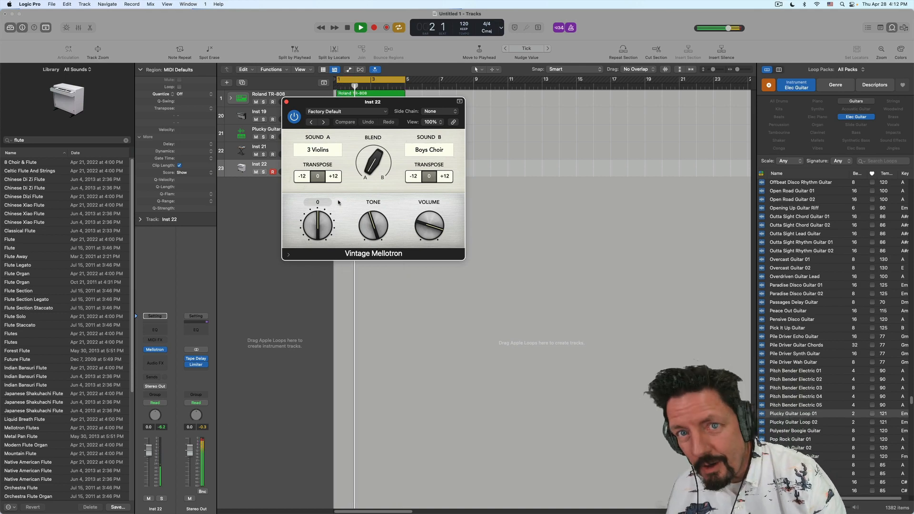
click(340, 112)
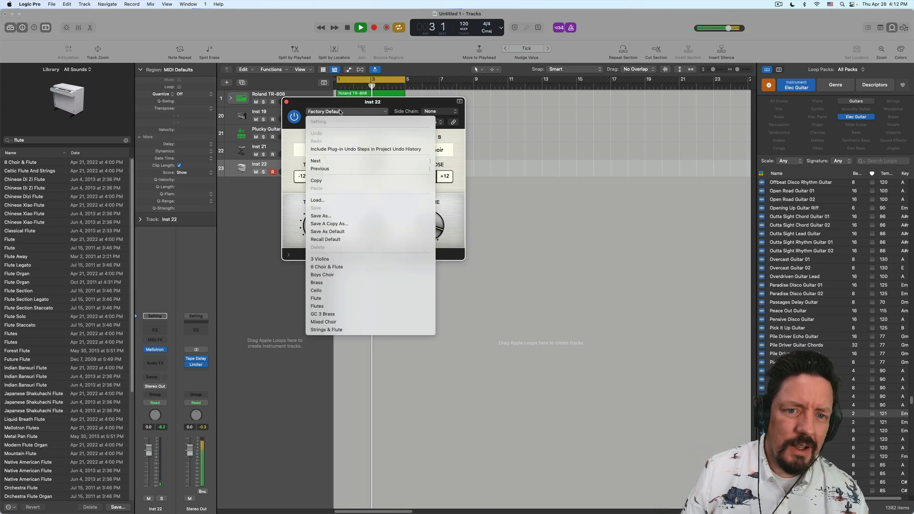
click(336, 306)
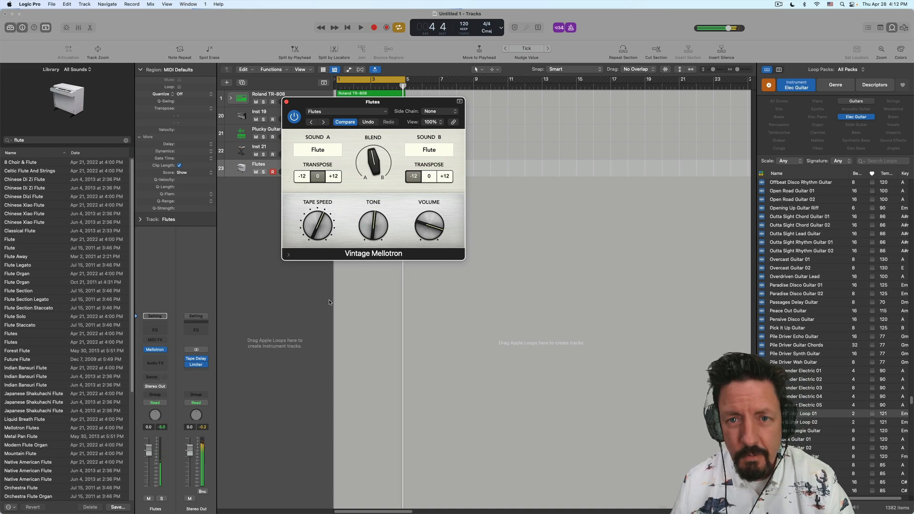
click(286, 102)
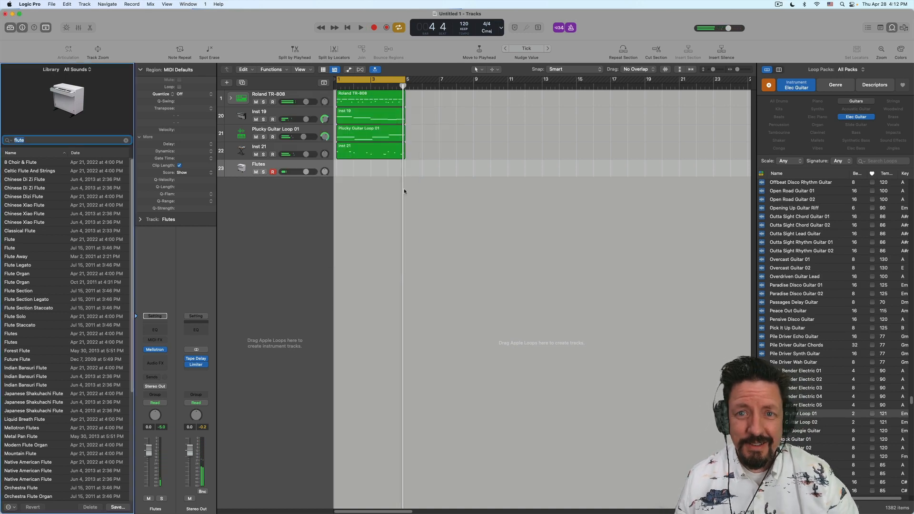